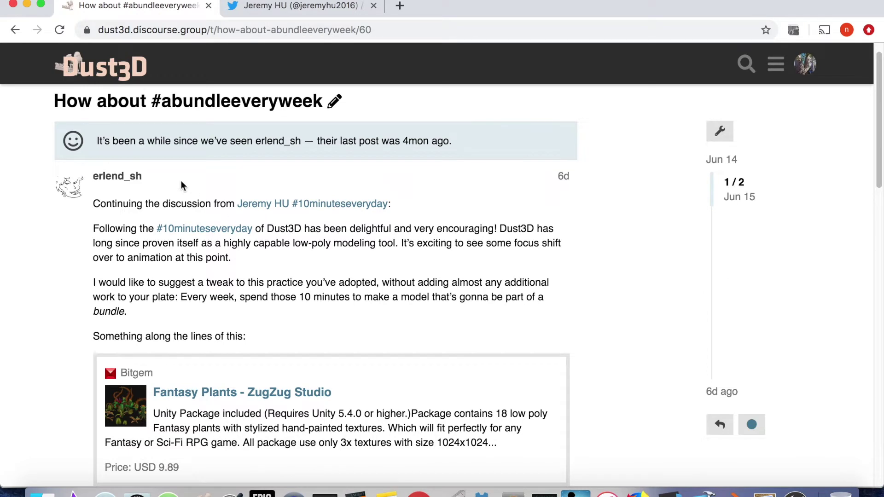
Step: Read the forum topic "How about #abundleeveryweek", including the suggested model bundles and the developer's reply
double_click(95, 177)
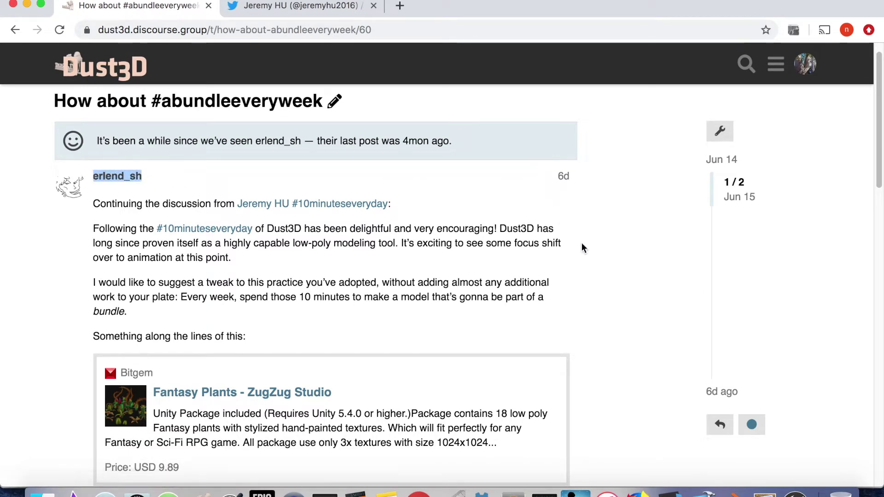
click(590, 265)
scroll(475, 254, down, 1)
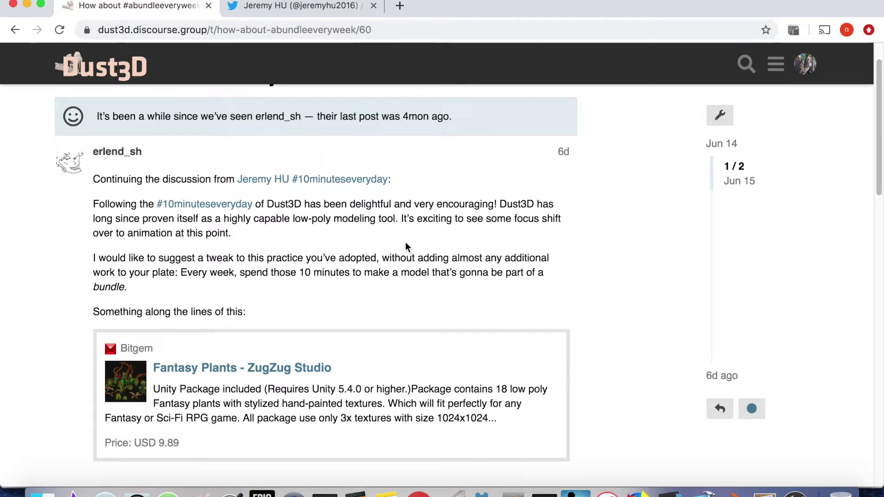
scroll(601, 251, down, 1)
scroll(601, 251, down, 7)
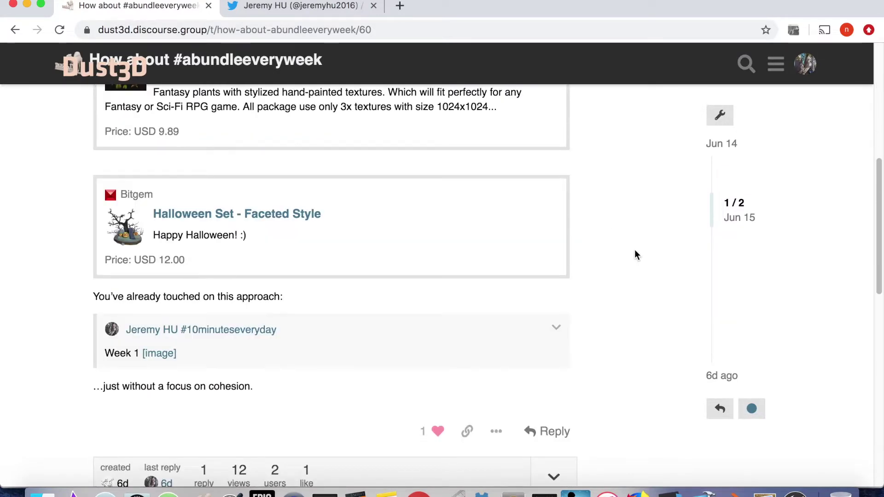
scroll(634, 250, down, 10)
scroll(634, 250, up, 5)
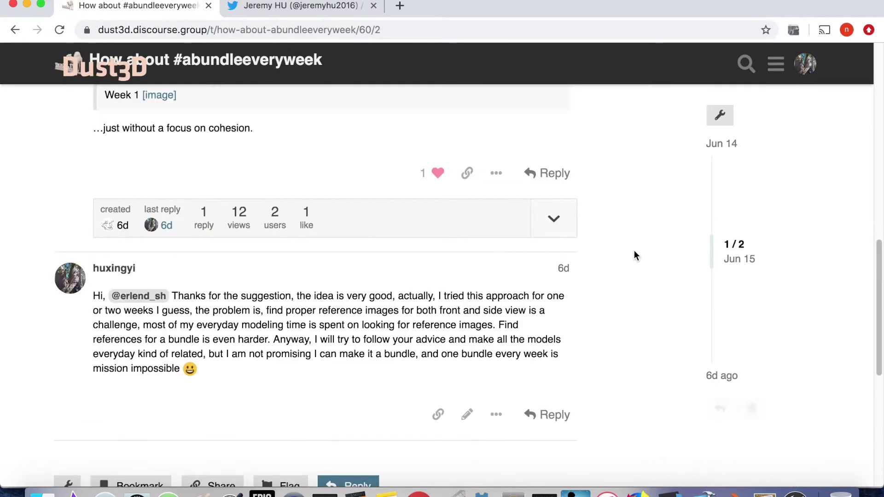
scroll(634, 250, up, 15)
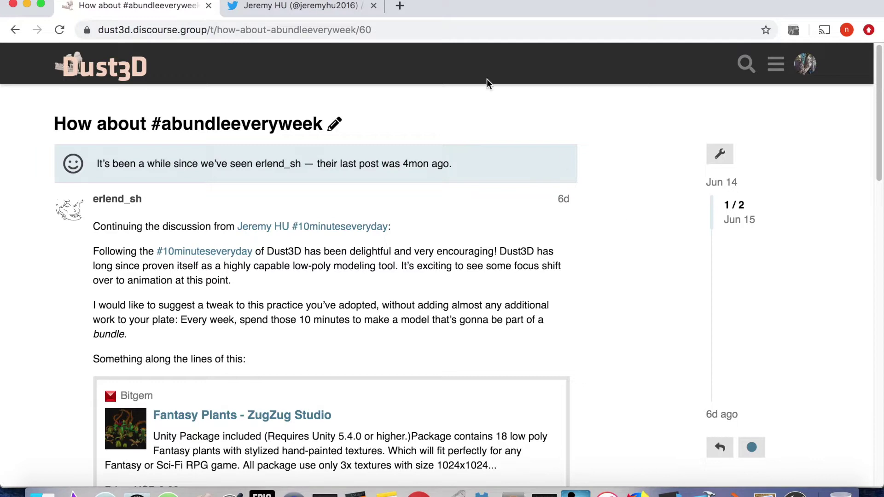
Step: Switch to the developer's Twitter profile and review the daily Dust3D model posts from Day 65 Lighthouse through Day 69 House
click(299, 5)
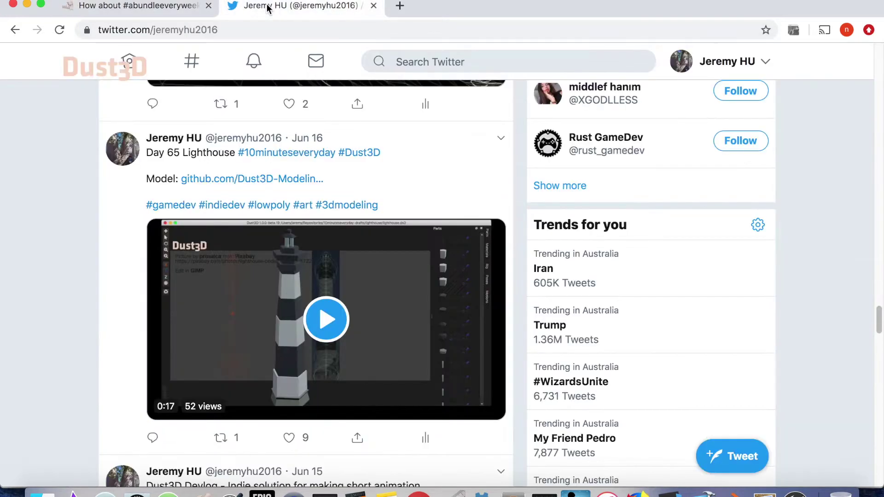
click(65, 306)
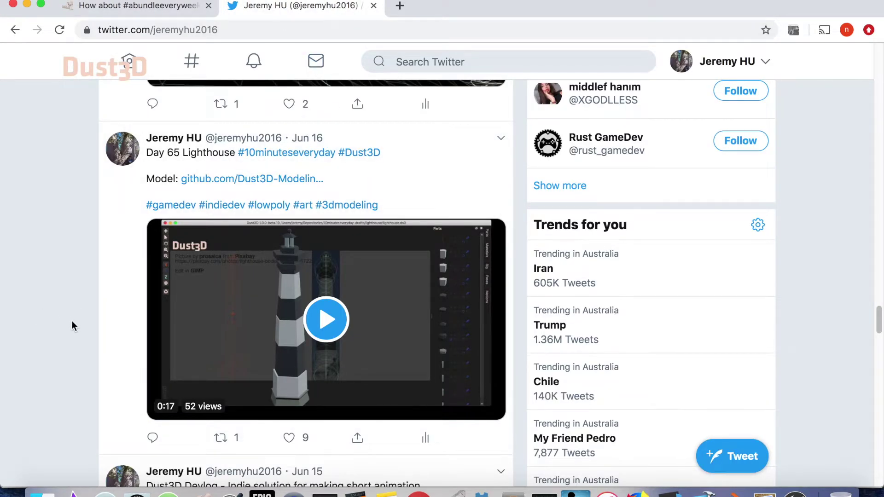
scroll(72, 323, up, 1)
scroll(76, 328, up, 10)
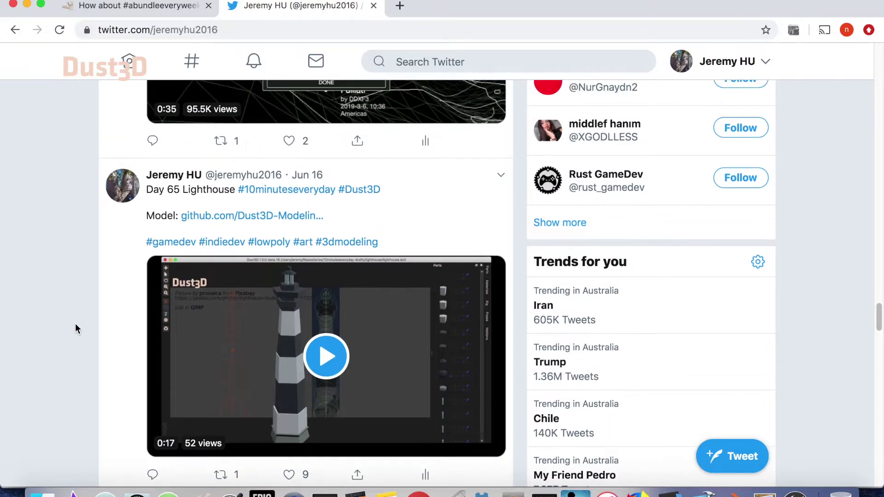
scroll(74, 325, up, 5)
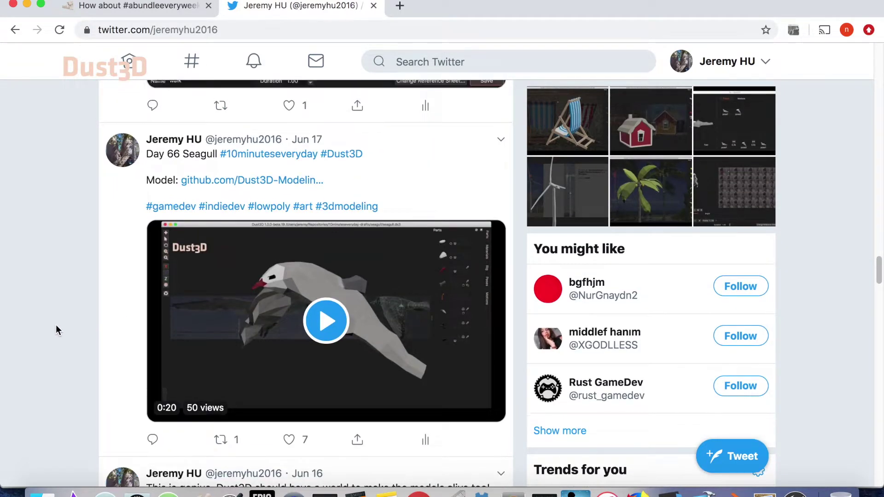
scroll(57, 325, up, 6)
scroll(58, 325, up, 7)
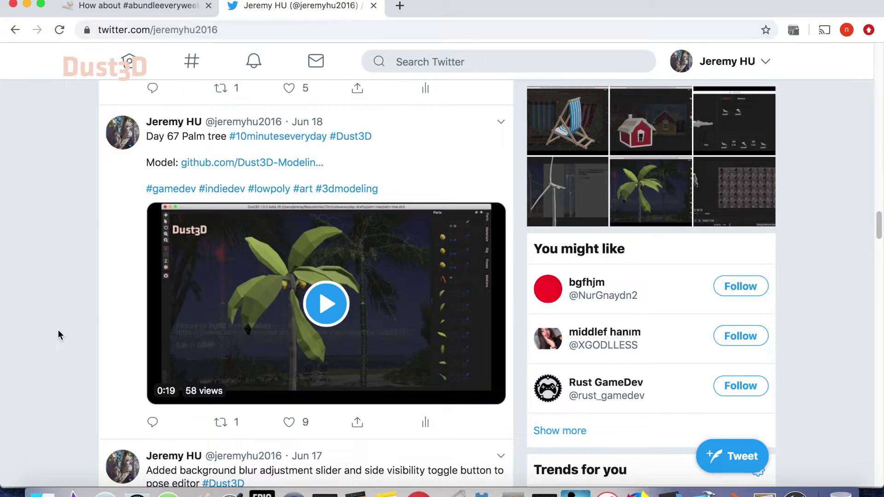
scroll(59, 330, up, 7)
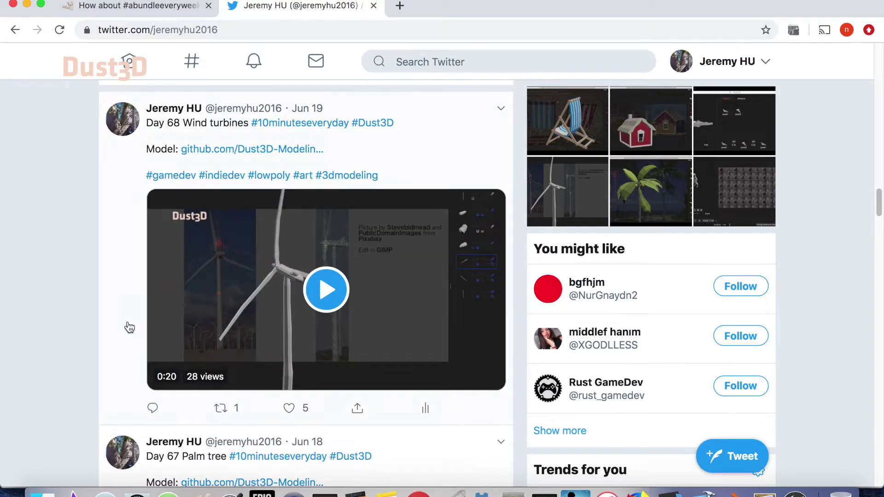
scroll(31, 322, up, 3)
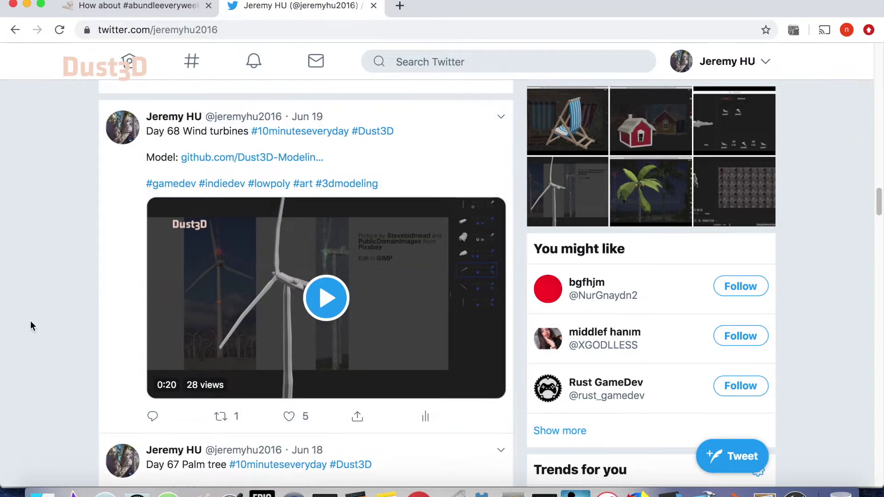
scroll(32, 325, up, 10)
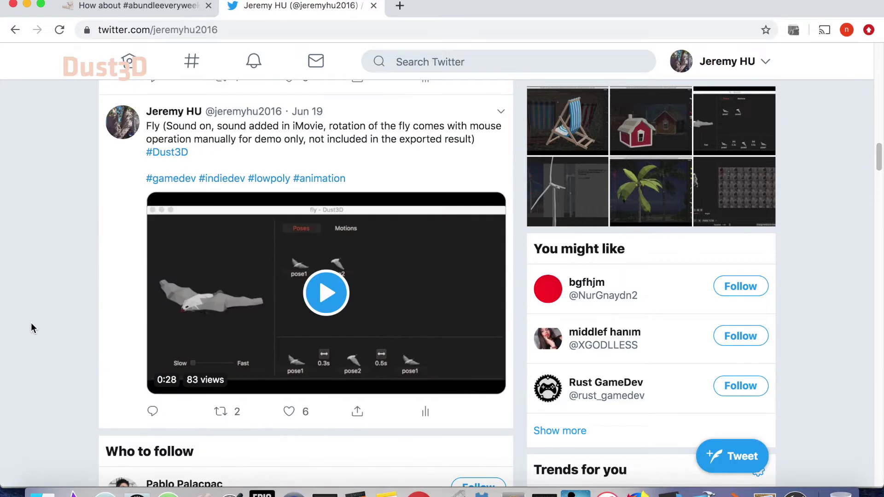
scroll(31, 324, up, 7)
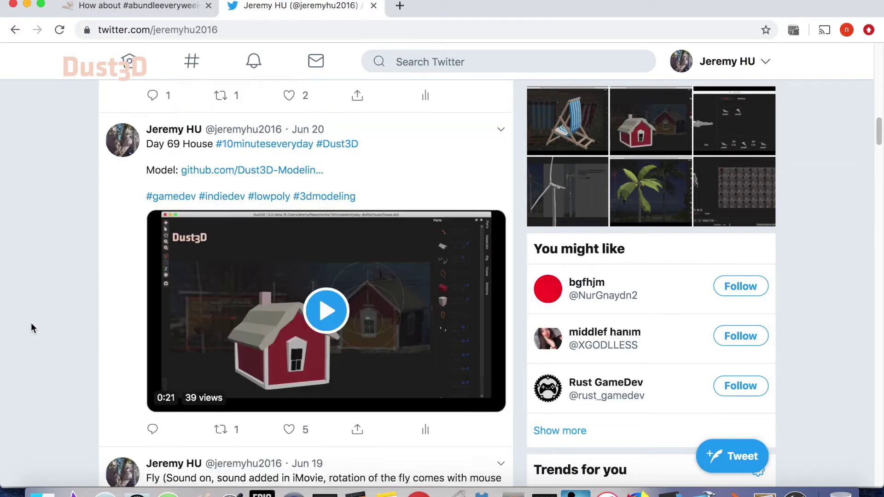
scroll(77, 327, up, 7)
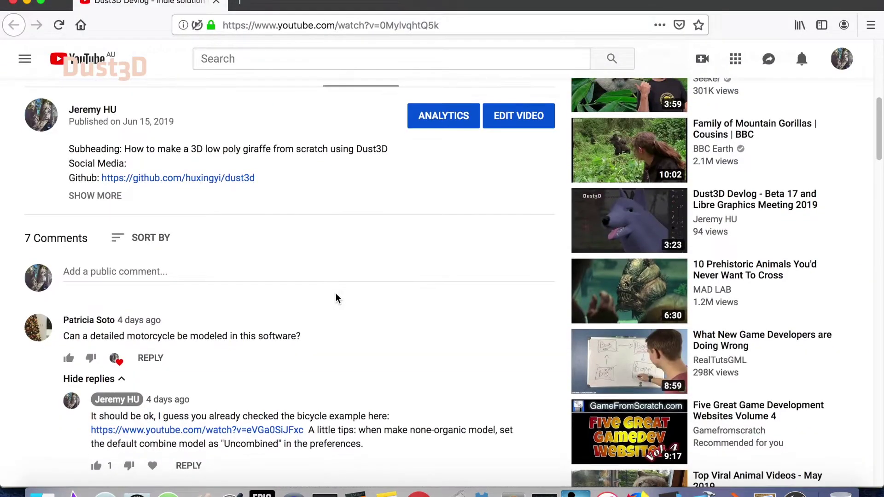
Step: Read the YouTube comments on the Dust3D Devlog video, covering the motorcycle modelling question and the thread about game making
scroll(336, 293, down, 4)
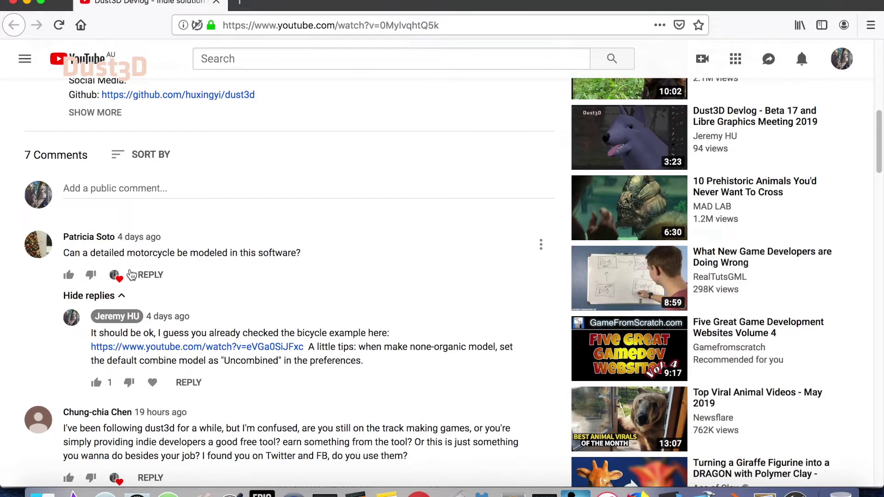
scroll(124, 245, down, 1)
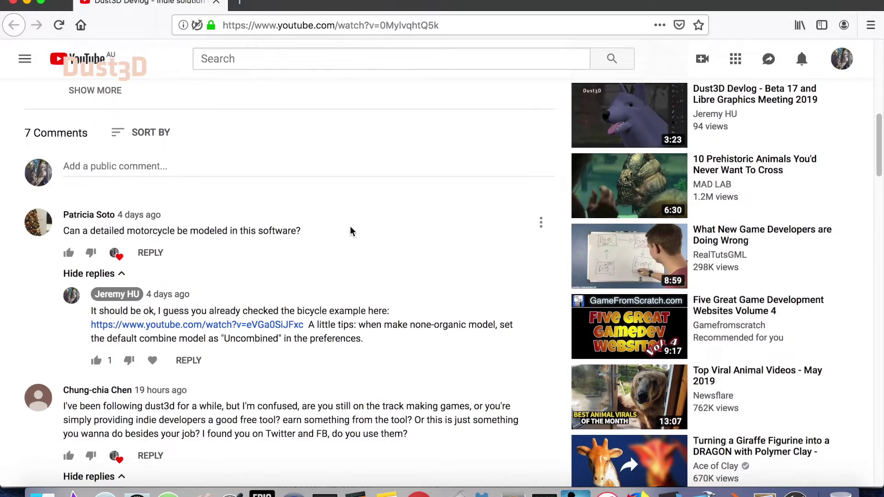
scroll(364, 226, down, 2)
scroll(454, 215, down, 2)
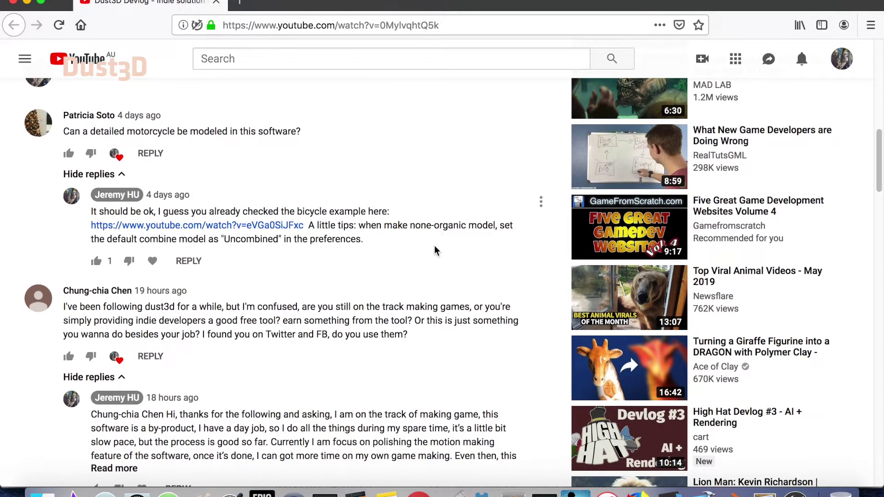
scroll(434, 250, down, 2)
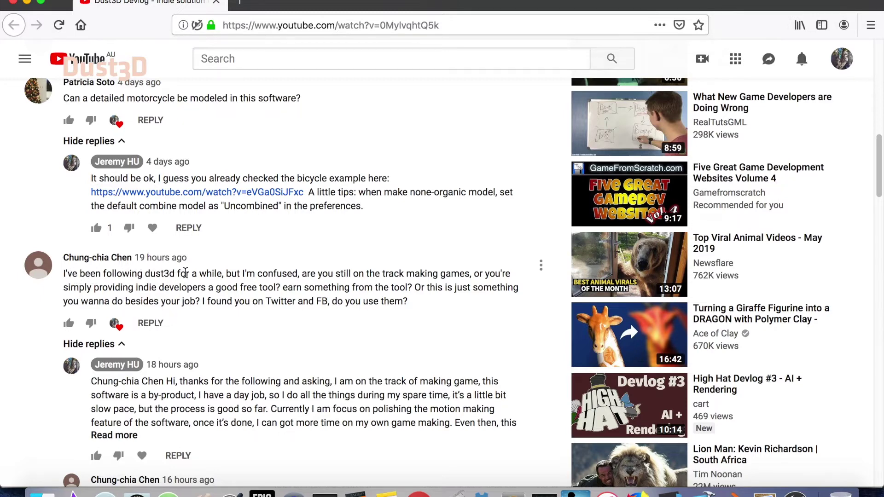
scroll(277, 263, down, 2)
scroll(424, 247, down, 1)
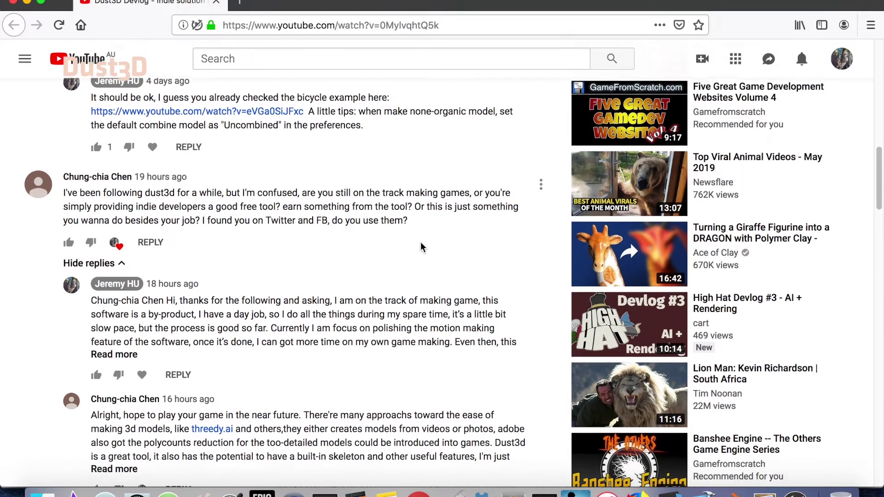
scroll(423, 247, down, 1)
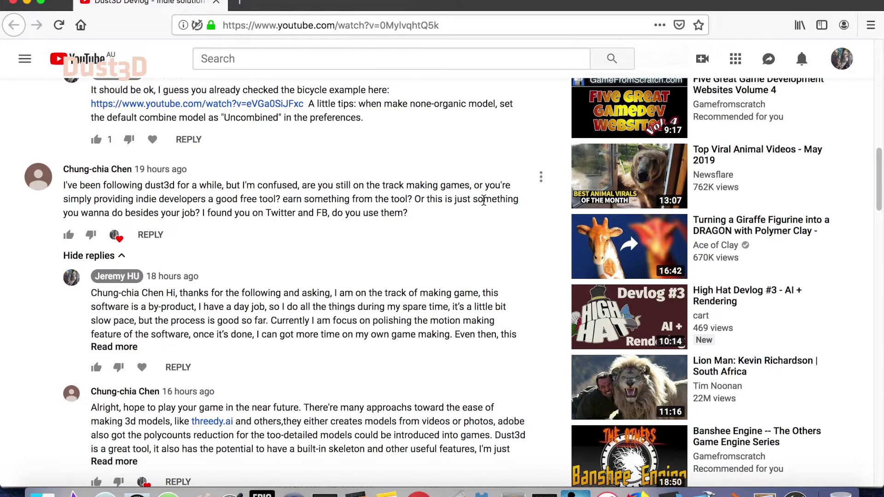
scroll(483, 200, down, 2)
scroll(484, 206, down, 1)
scroll(484, 206, down, 2)
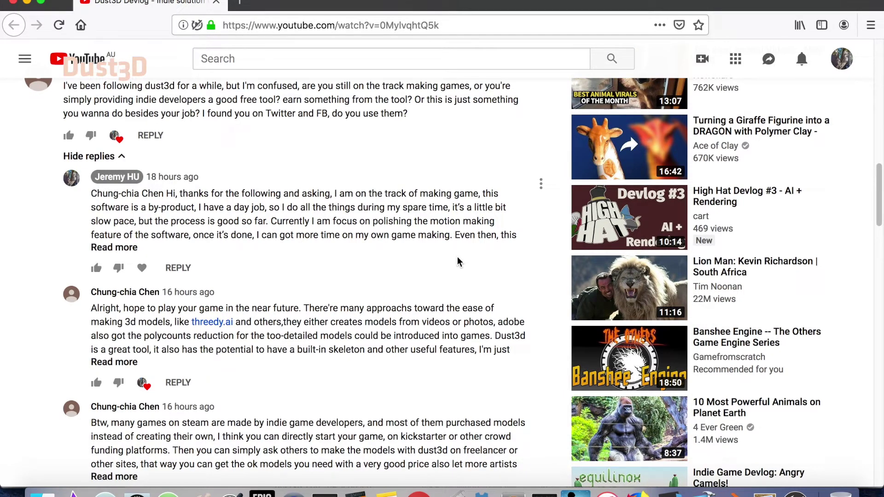
scroll(459, 261, down, 1)
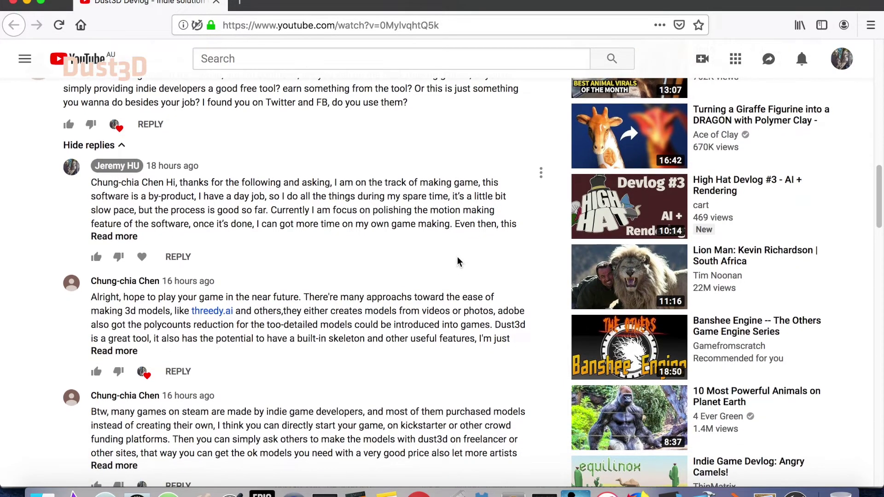
scroll(459, 262, down, 5)
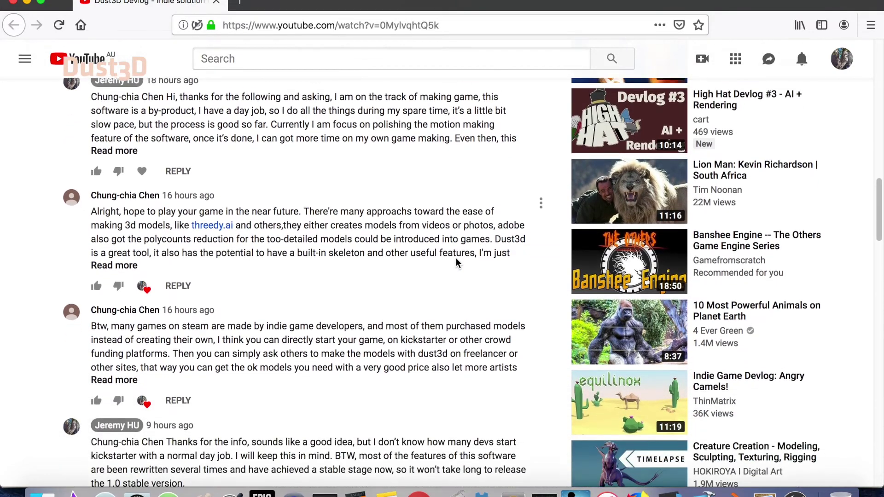
scroll(458, 264, down, 7)
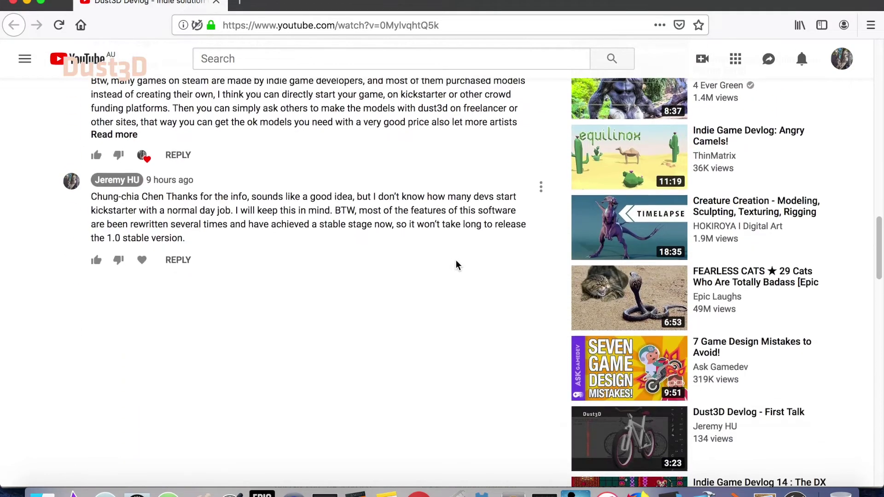
scroll(458, 264, up, 1)
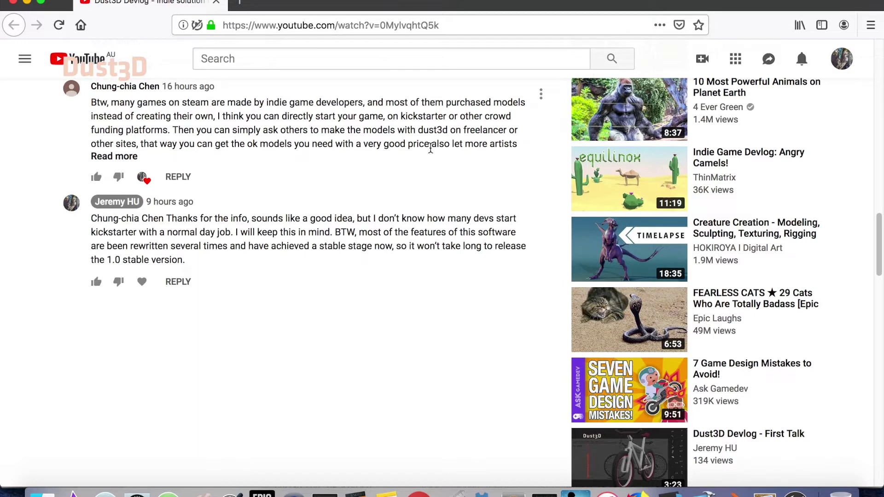
scroll(422, 174, up, 1)
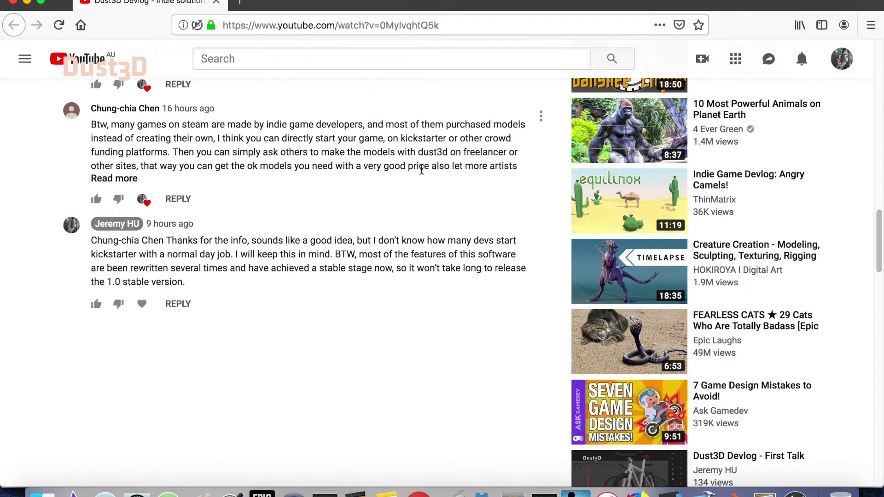
scroll(421, 172, down, 1)
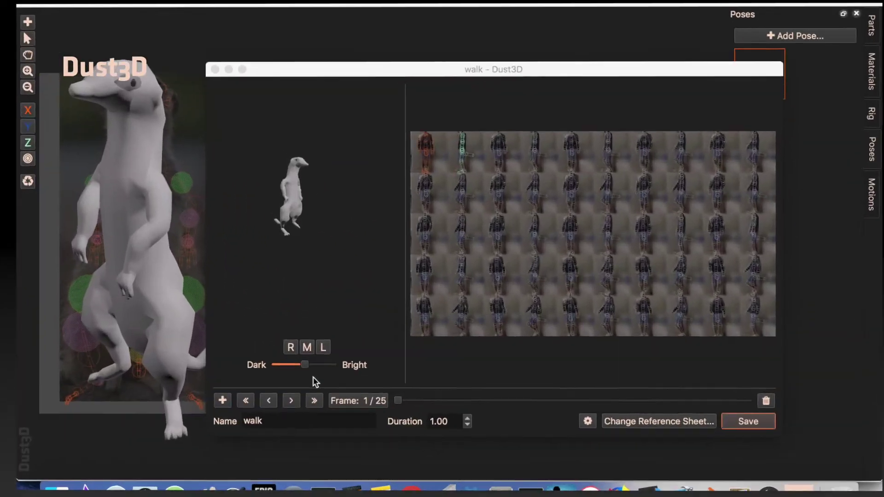
Step: Toggle the right, middle and left skeleton nodes of the walk pose off and back on over the reference sheet
mouse_move(305, 365)
mouse_down()
mouse_move(266, 371)
mouse_move(346, 376)
mouse_move(294, 371)
mouse_up()
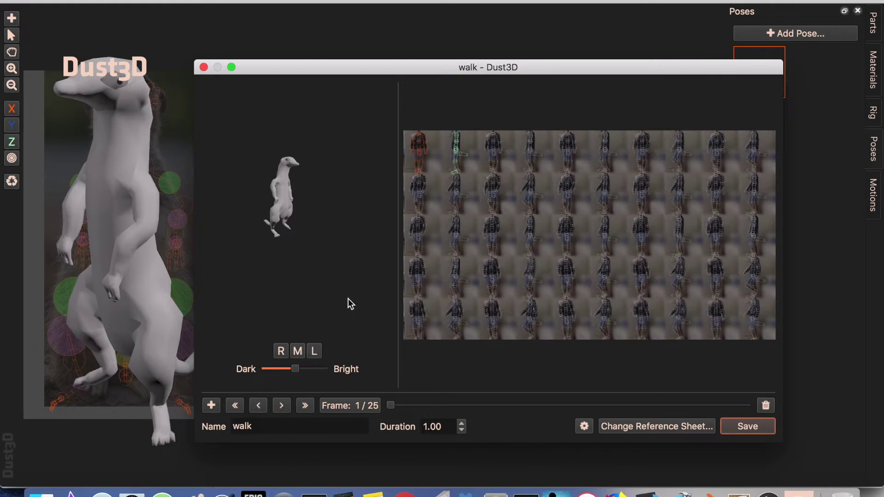
click(434, 209)
click(298, 351)
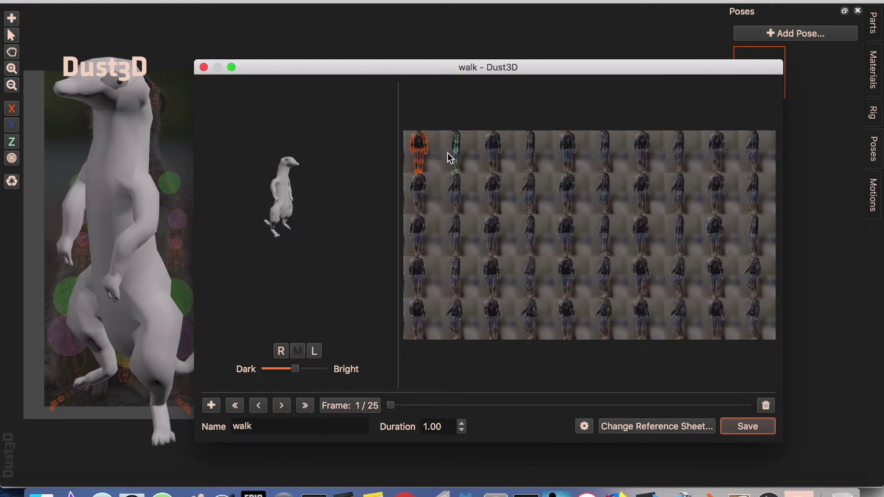
click(315, 351)
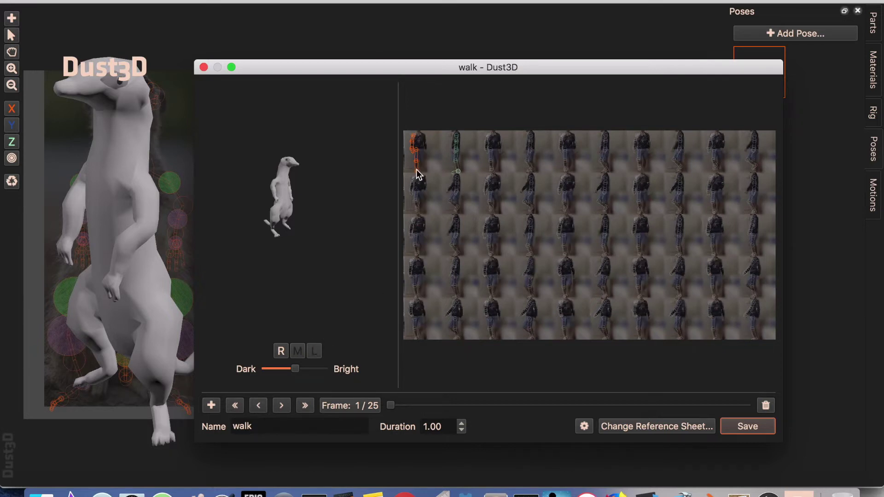
click(283, 351)
click(282, 353)
click(303, 353)
click(312, 353)
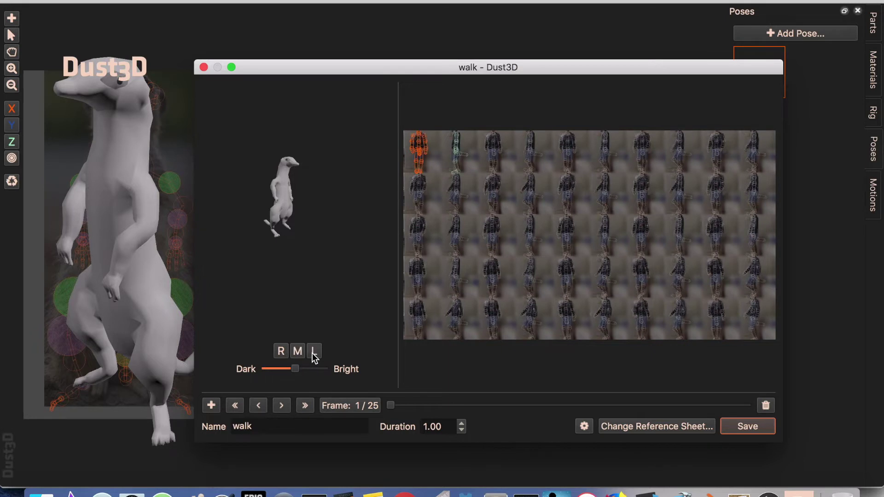
Step: Try out the Height Adjustment Scale in the walk pose's settings, ending at 1.00
click(534, 297)
click(584, 426)
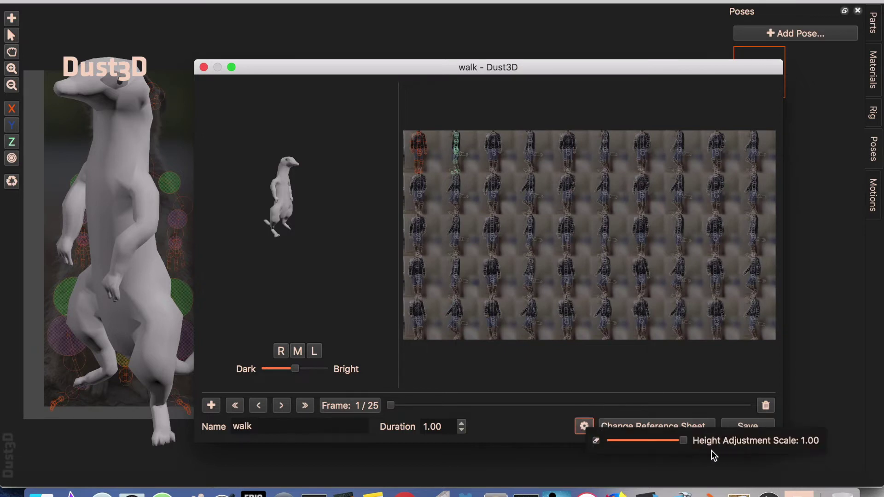
drag(682, 441, 718, 445)
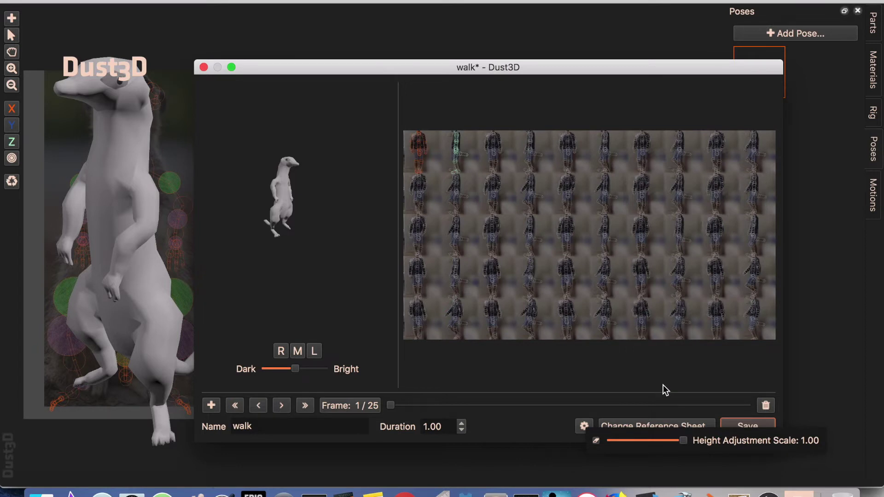
click(647, 382)
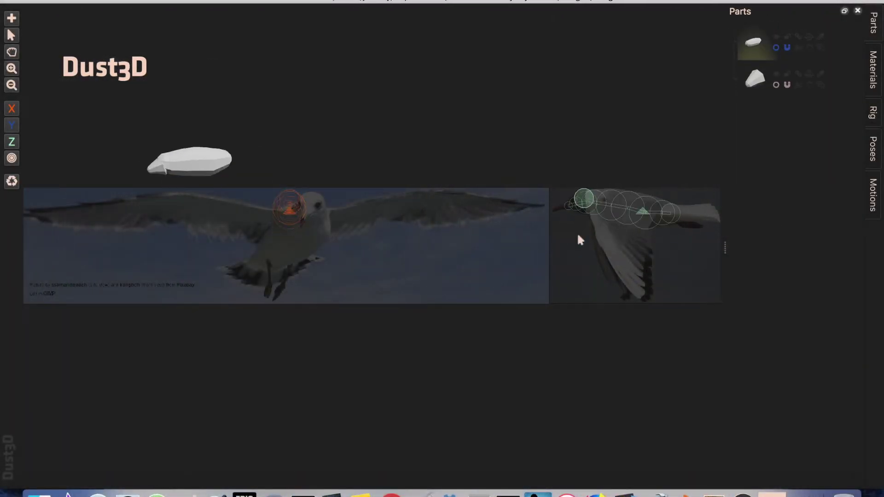
Step: Extend the seagull's body nodes along the side-view reference and add the head, beak and tail parts
right_click(316, 216)
click(484, 464)
click(556, 208)
key(ctrl+v)
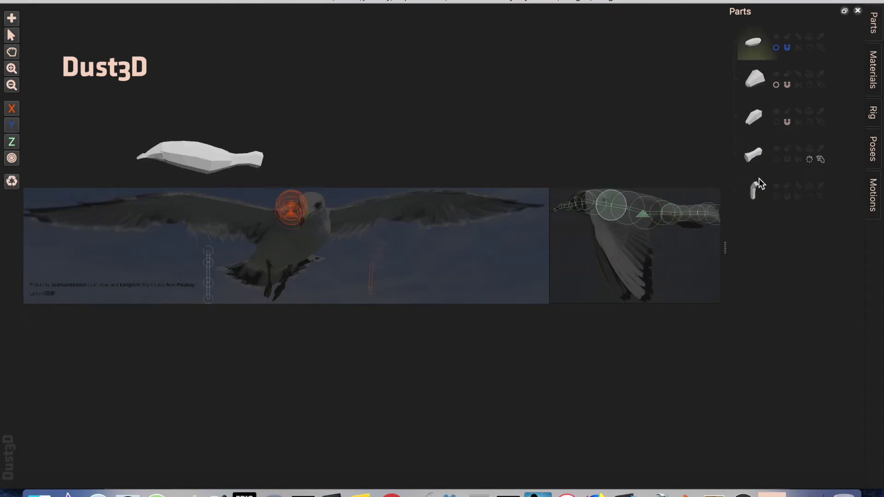
Step: Model the seagull's mirrored wings, legs with feet, and eyes over the reference, placing their nodes in both views
click(615, 229)
click(225, 256)
drag(747, 247, 740, 249)
click(248, 307)
key(ctrl+v)
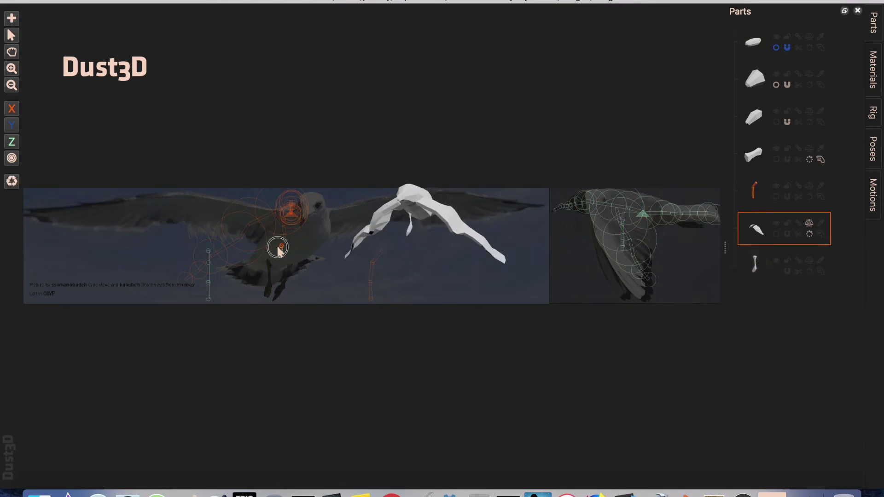
drag(623, 240, 640, 233)
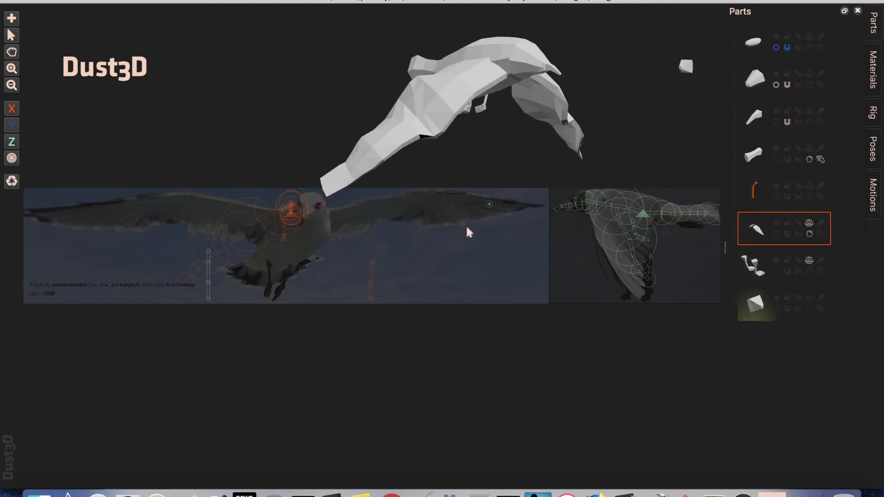
middle_drag(324, 203, 514, 149)
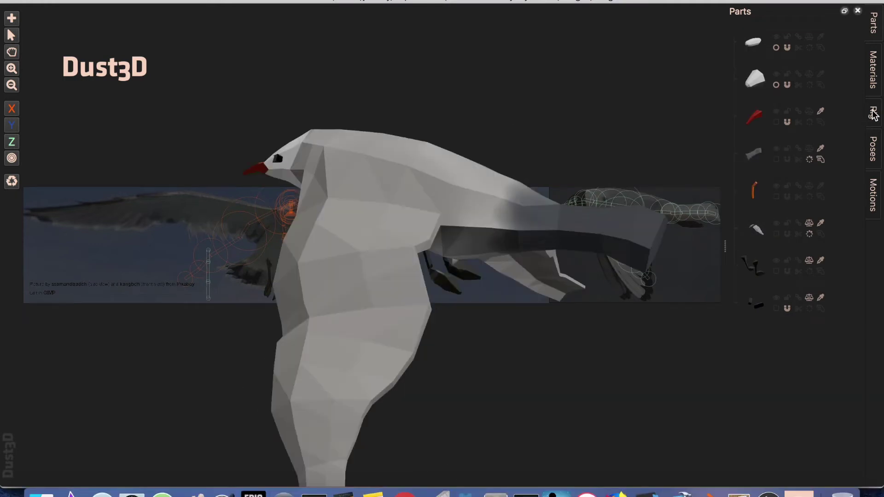
Step: Set the seagull's rig type to Animal
click(874, 114)
click(814, 32)
click(804, 52)
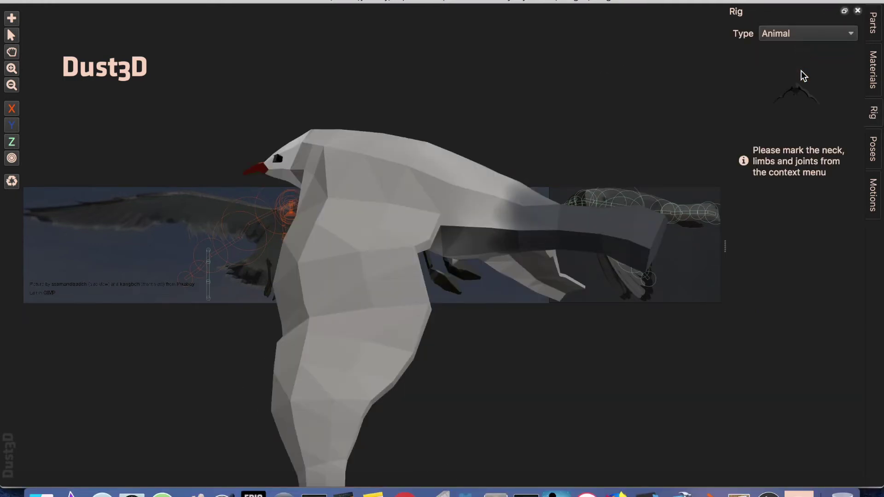
Step: Mark the body node just behind the seagull's head as Neck
drag(703, 161, 586, 268)
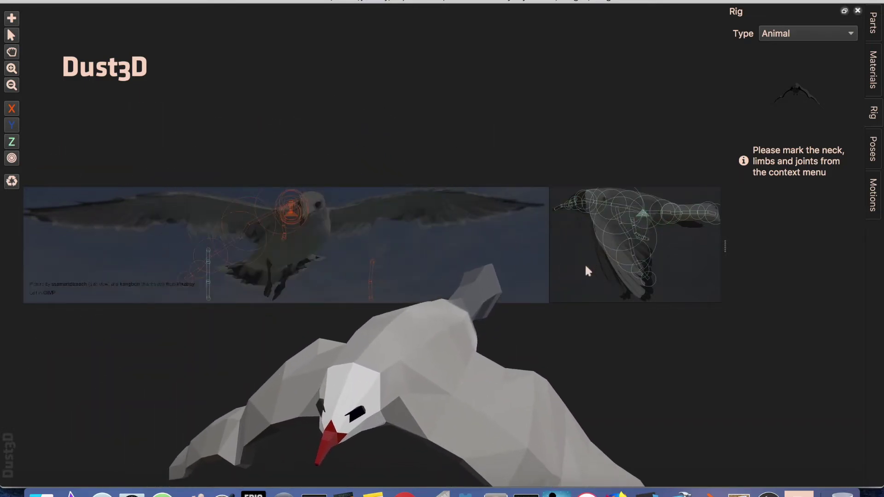
right_click(584, 202)
mouse_move(645, 325)
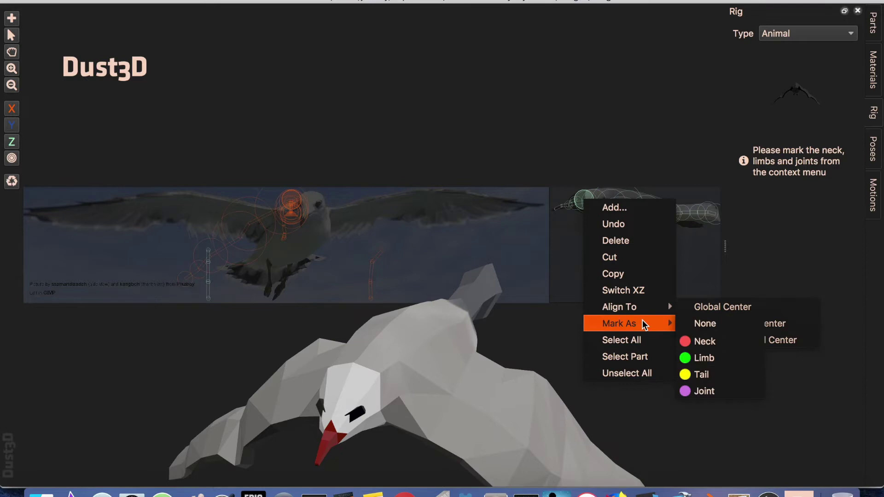
click(698, 341)
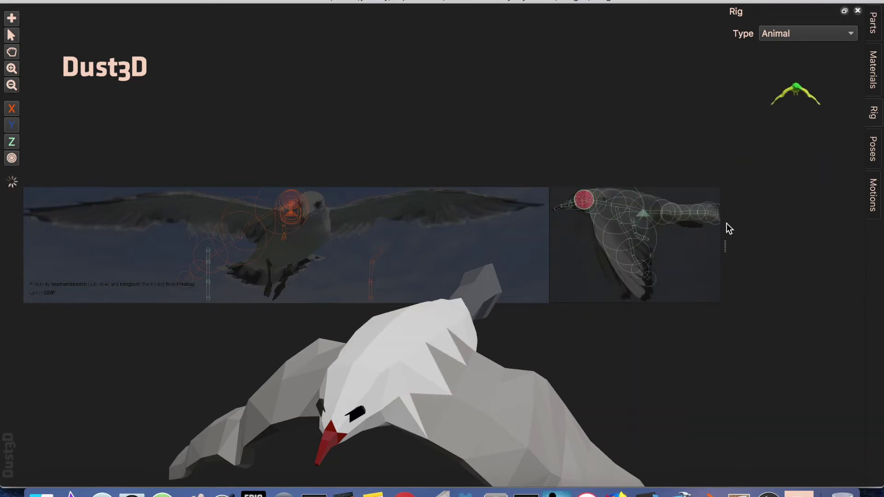
click(585, 271)
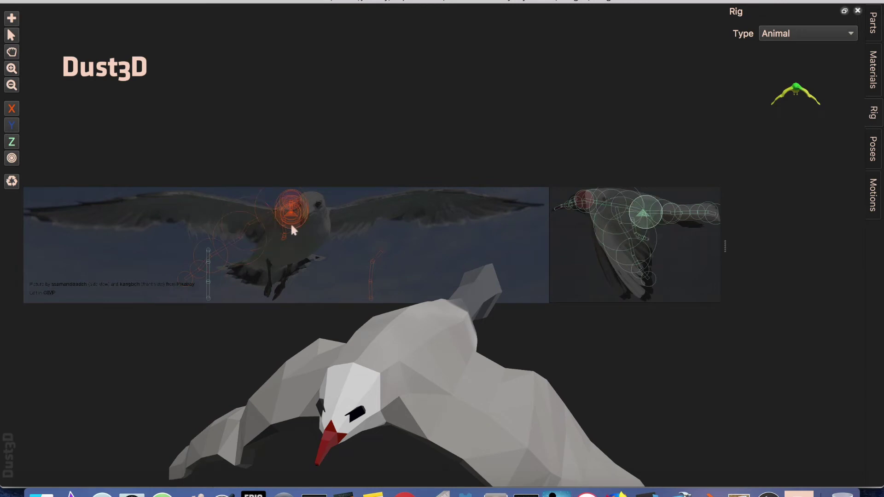
Step: Mark the large node at the wing's root as Limb
right_click(264, 198)
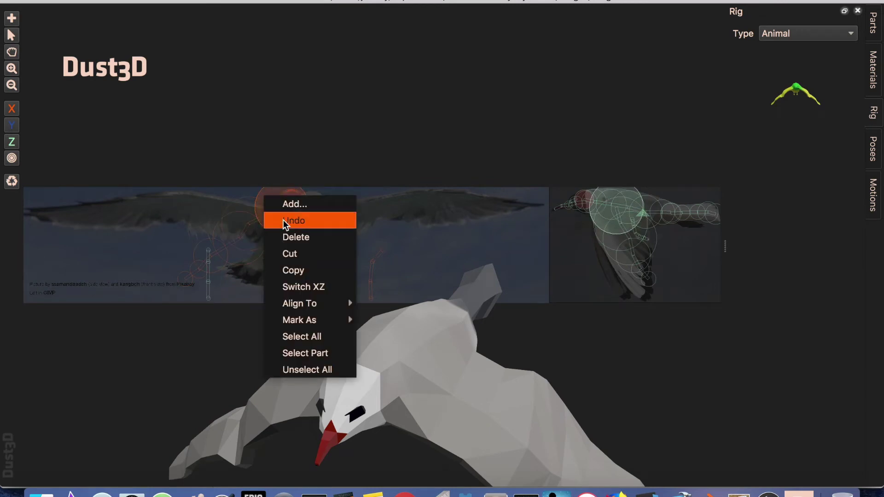
mouse_move(346, 319)
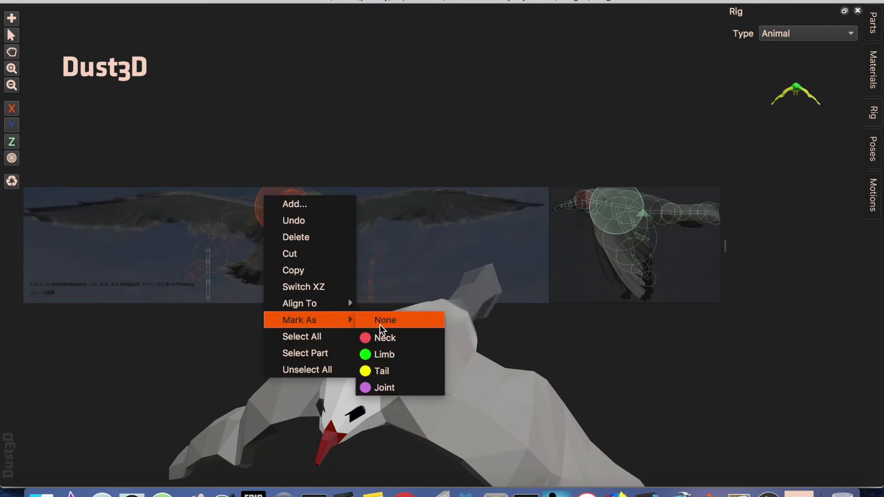
click(395, 353)
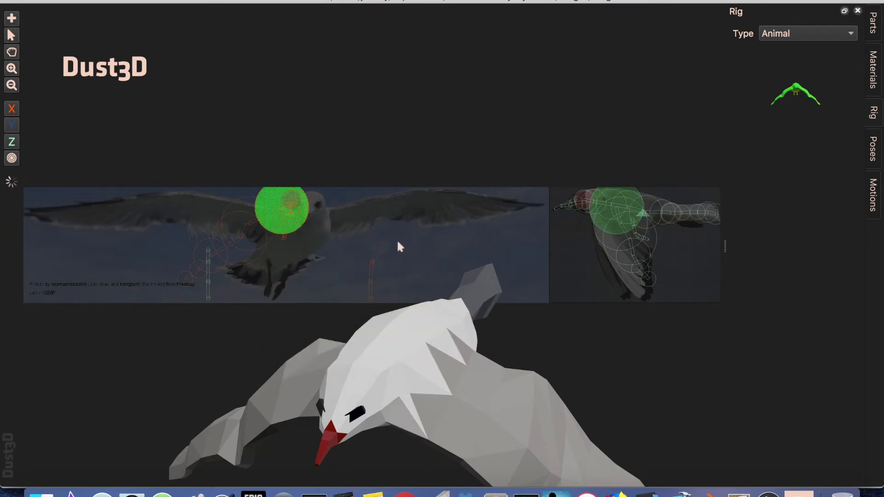
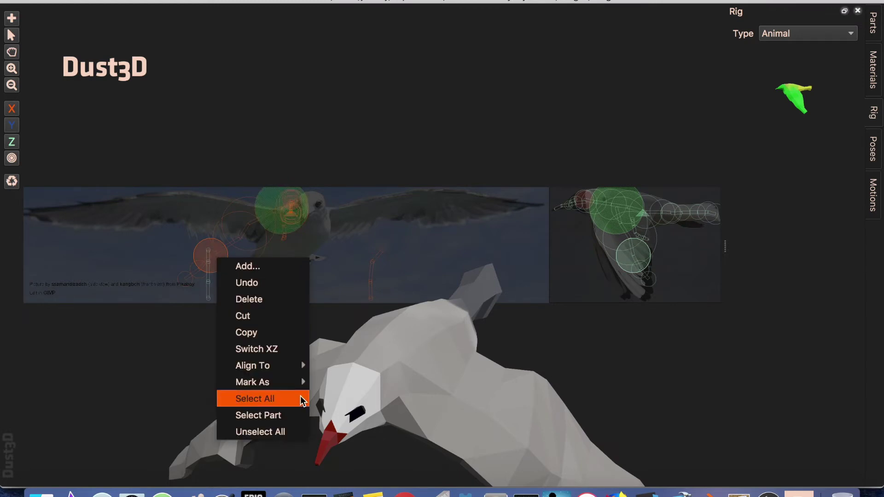
Step: Mark the node partway along the outer wing as Joint
mouse_move(289, 381)
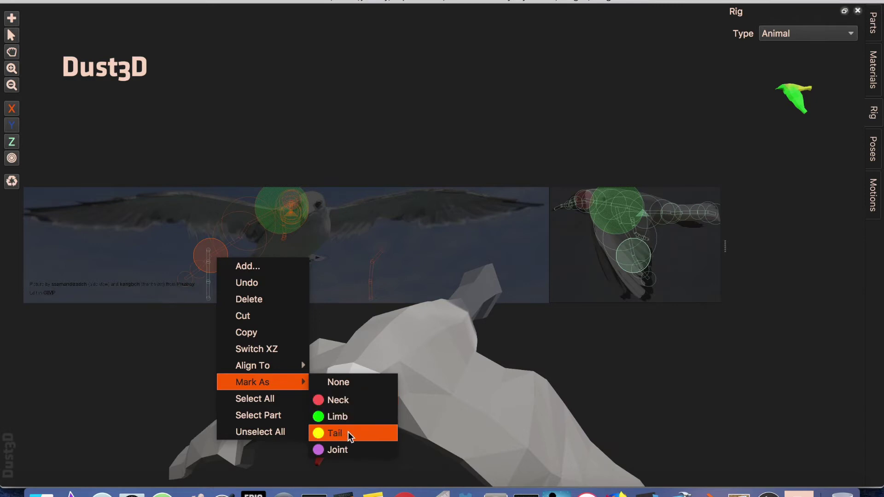
click(348, 449)
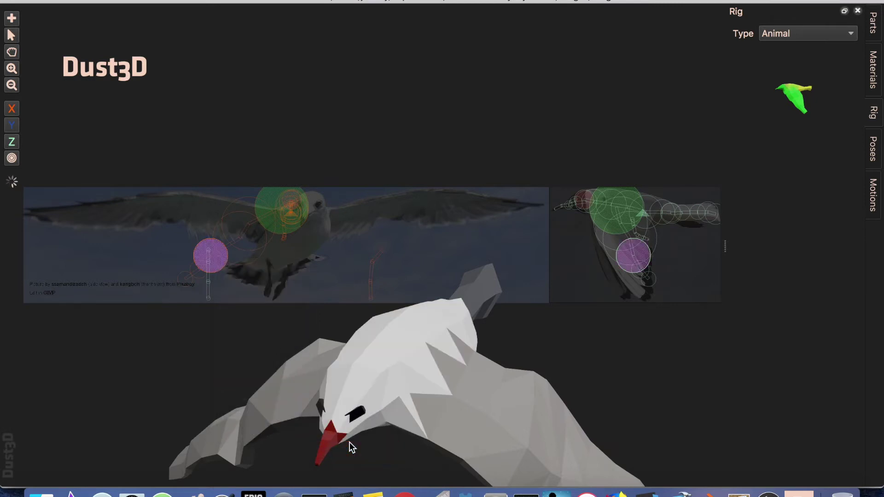
click(501, 243)
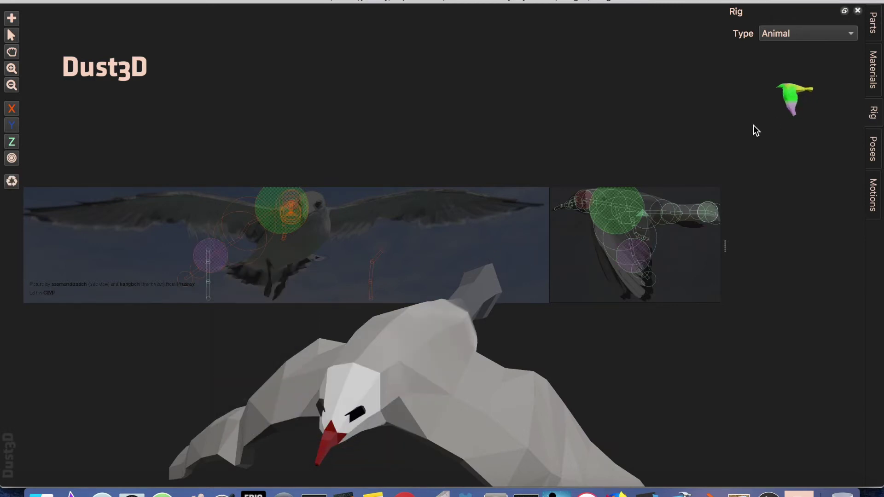
Step: Mark the node at the base of the seagull's tail as Tail and inspect the coloured rig preview
right_click(681, 215)
mouse_move(748, 339)
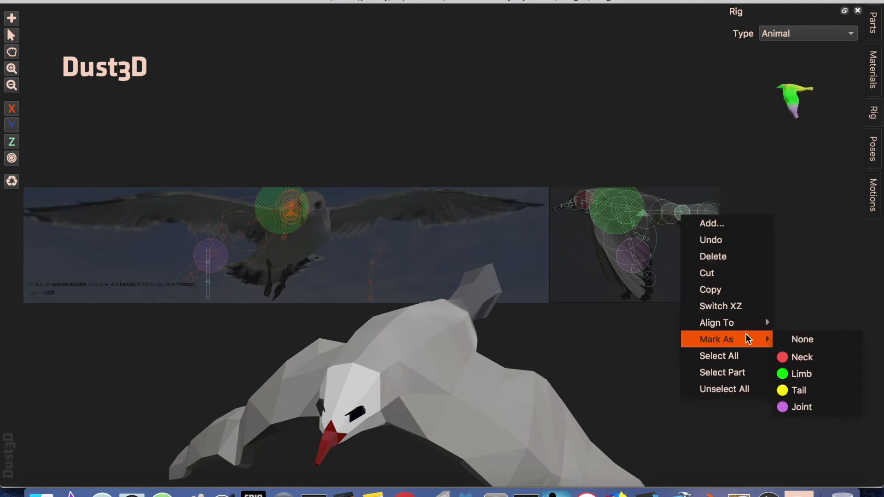
click(799, 391)
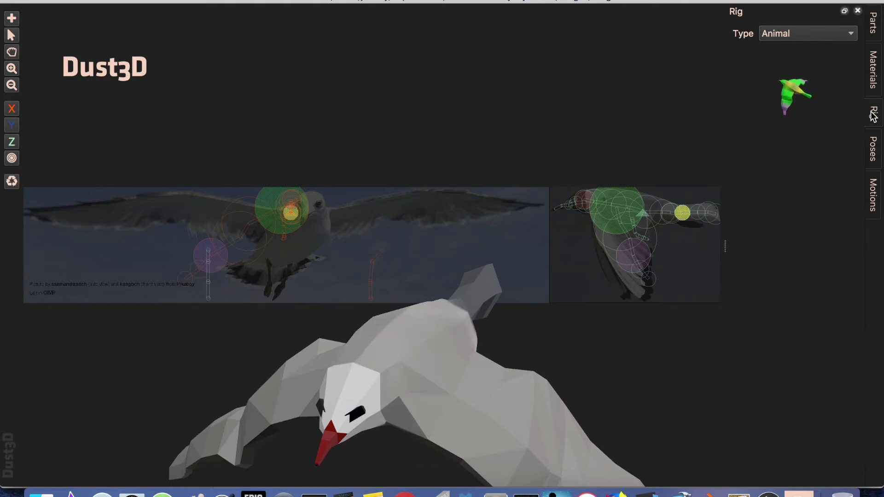
drag(774, 114, 829, 83)
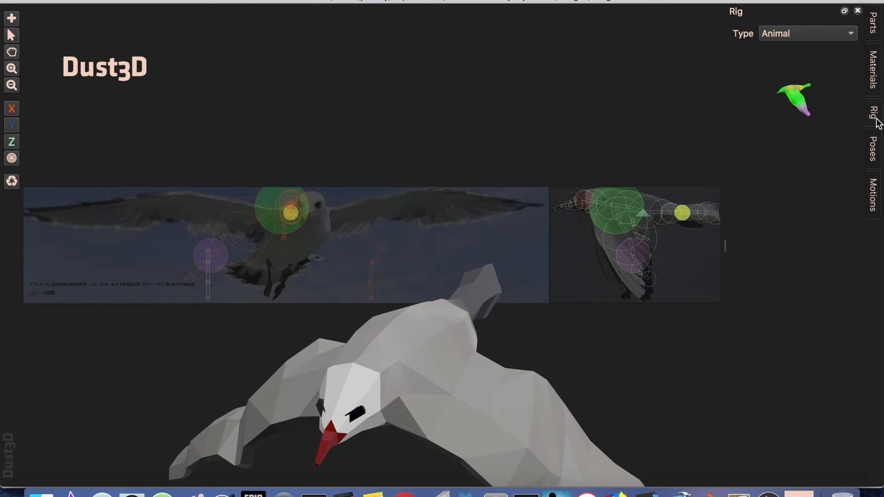
Step: Add a new pose for the rigged seagull and reposition its editor window over the workspace
click(875, 149)
click(805, 37)
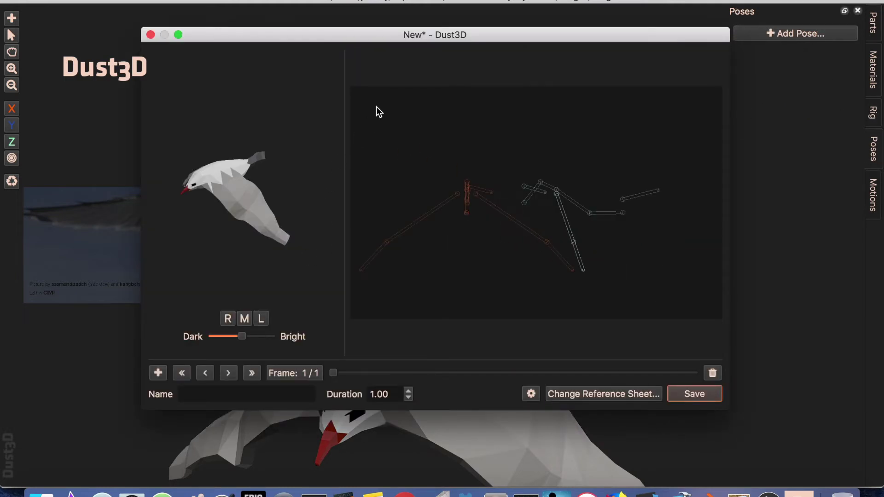
drag(405, 37, 476, 5)
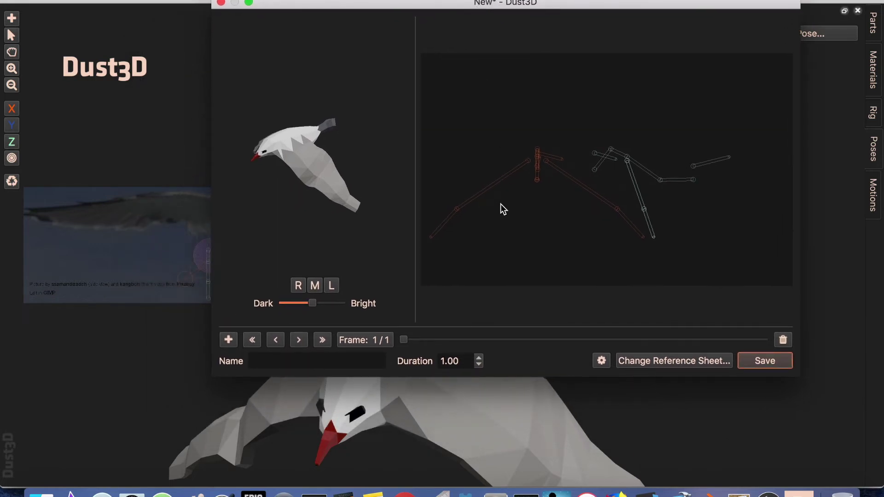
drag(404, 9, 362, 18)
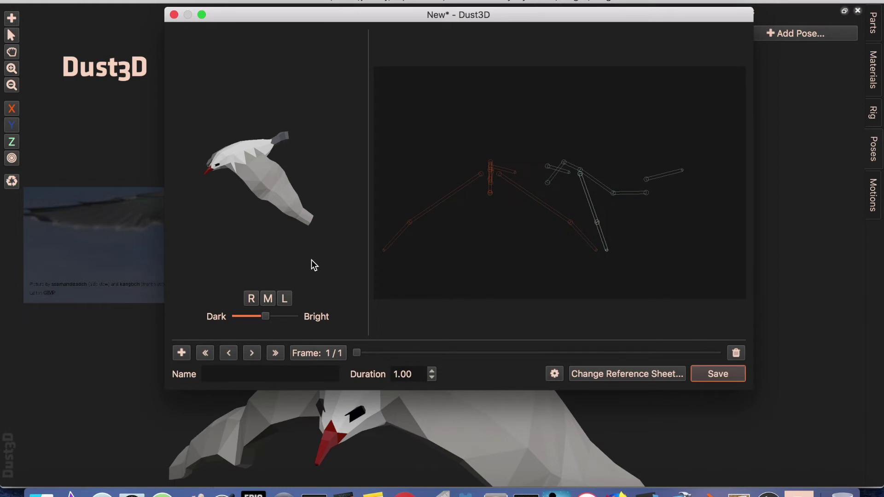
Step: Try out the pose editor's brightness adjustment and the toggle that hides and restores the middle skeleton nodes
click(270, 302)
click(268, 304)
drag(241, 321, 268, 323)
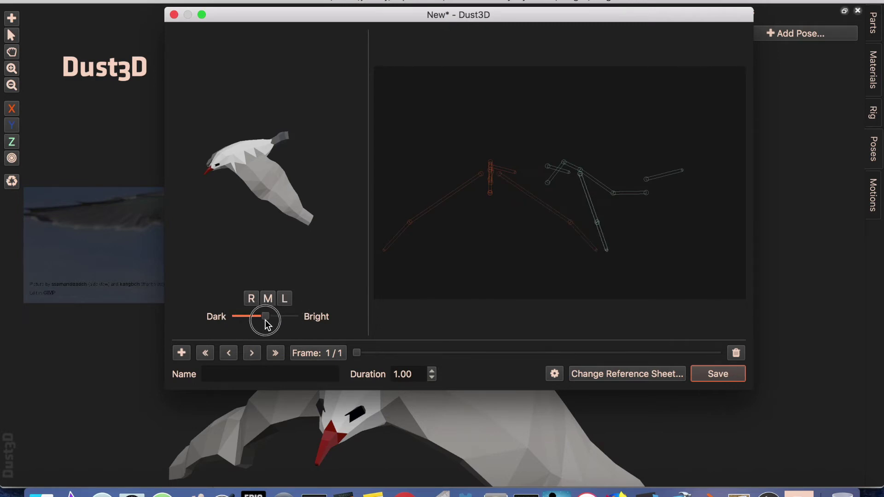
click(269, 300)
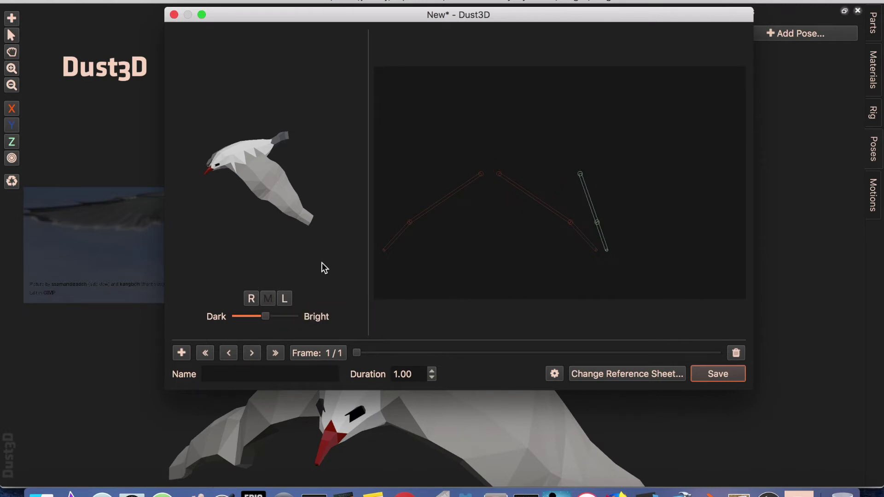
click(269, 299)
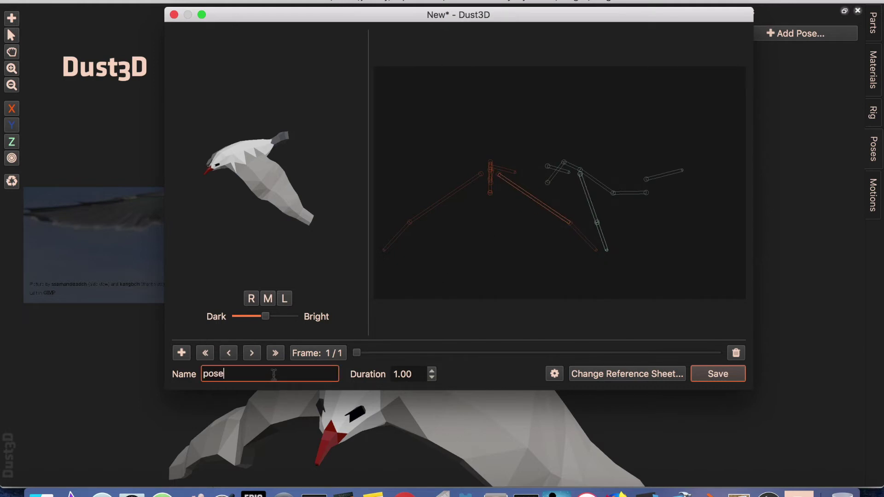
Step: Name the pose pose1 and rotate one wing's bones upward in the front view so the wing is raised
click(528, 257)
drag(325, 158, 367, 133)
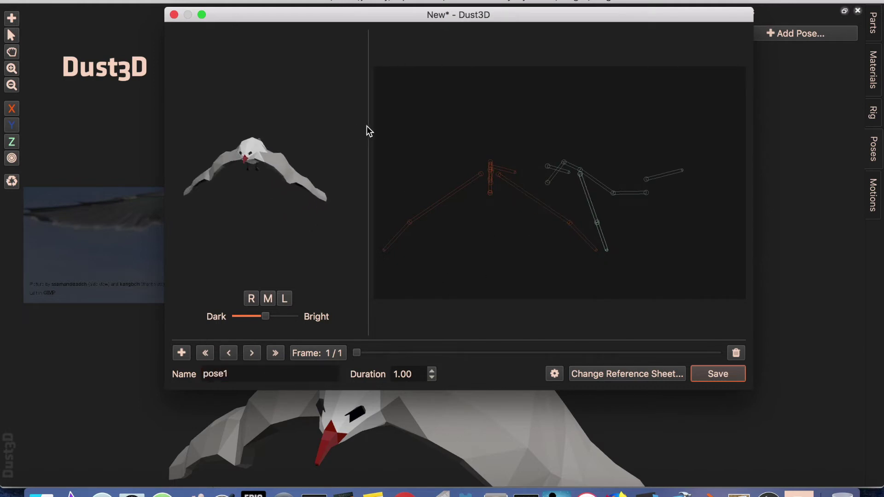
click(445, 197)
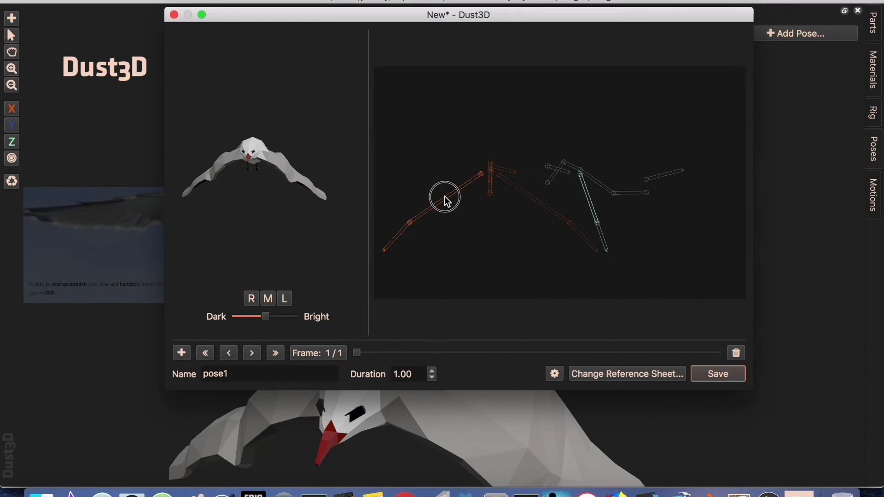
drag(452, 199, 436, 179)
click(404, 164)
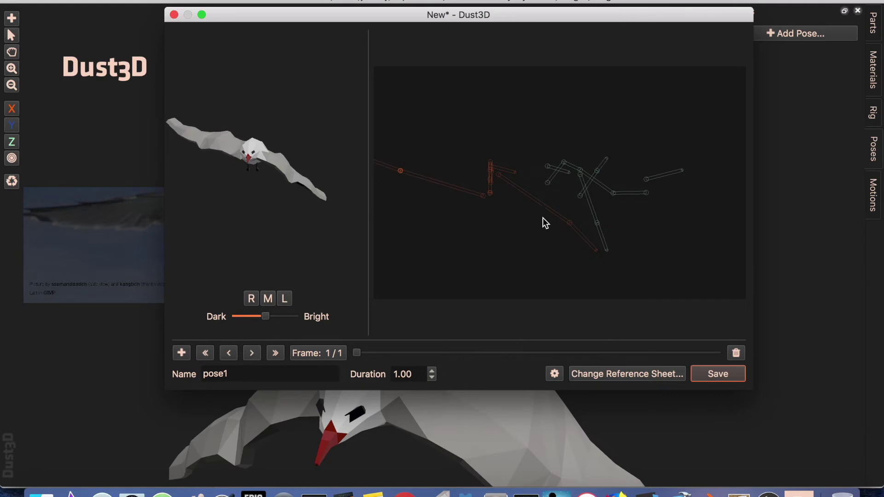
Step: Rotate the opposite wing's bones upward and move them back to the shoulder to match the raised wing
scroll(549, 213, down, 5)
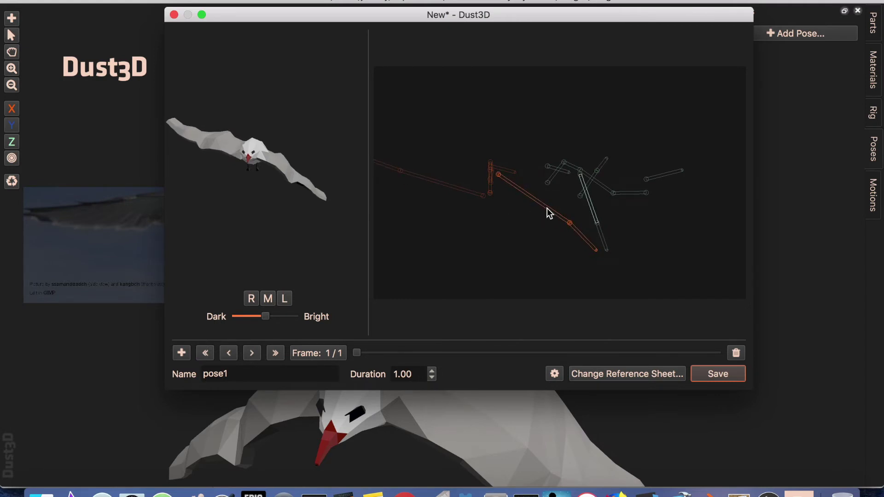
scroll(548, 209, down, 6)
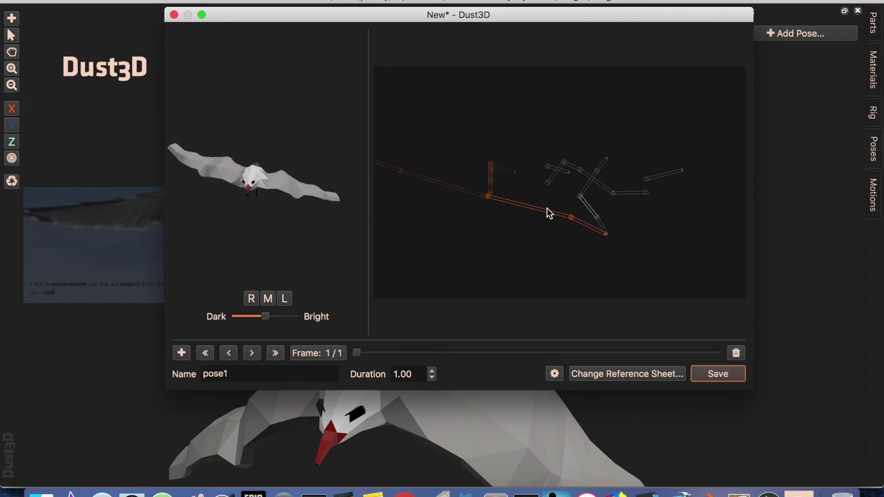
scroll(548, 212, down, 6)
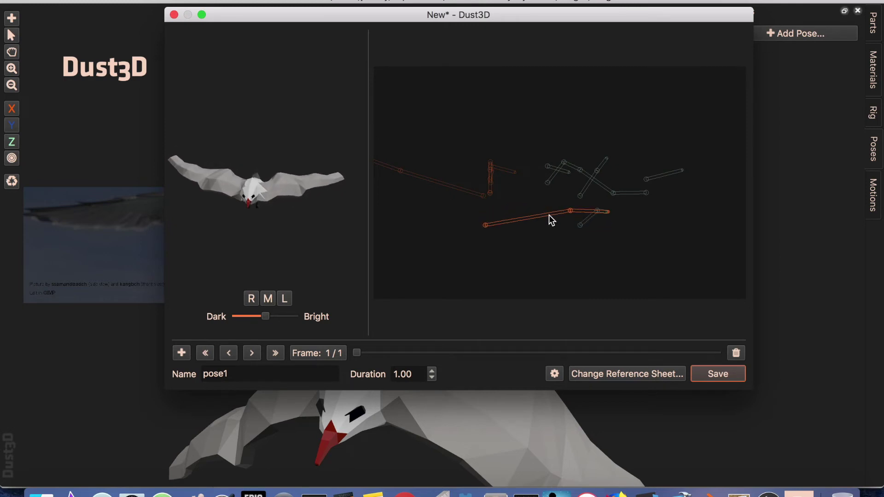
drag(540, 218, 576, 173)
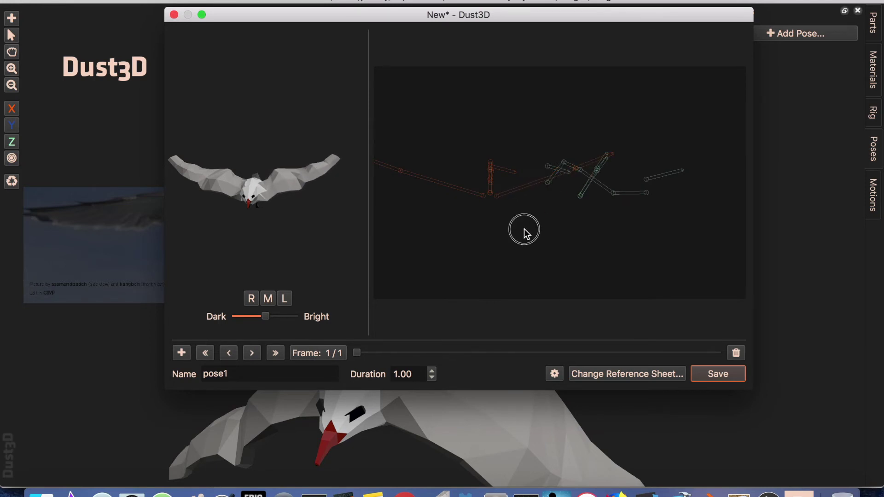
Step: Check the raised-wing pose from an angled view and save it as pose1
drag(259, 194, 294, 212)
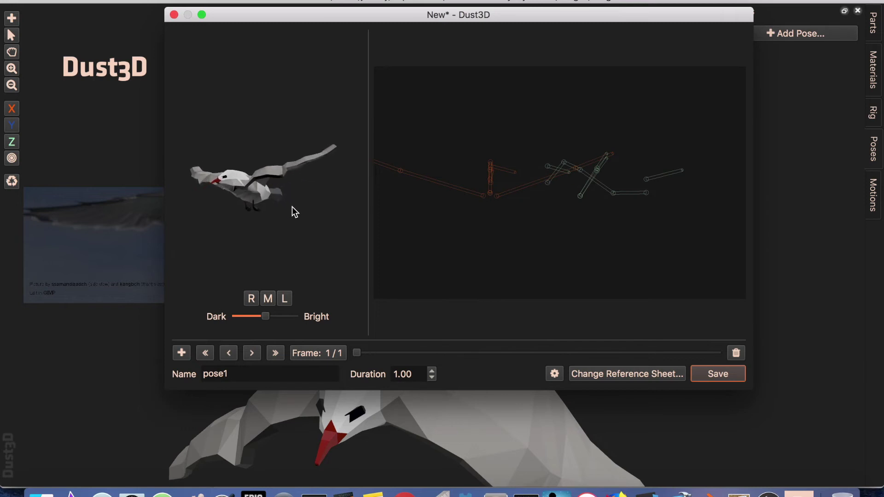
click(238, 374)
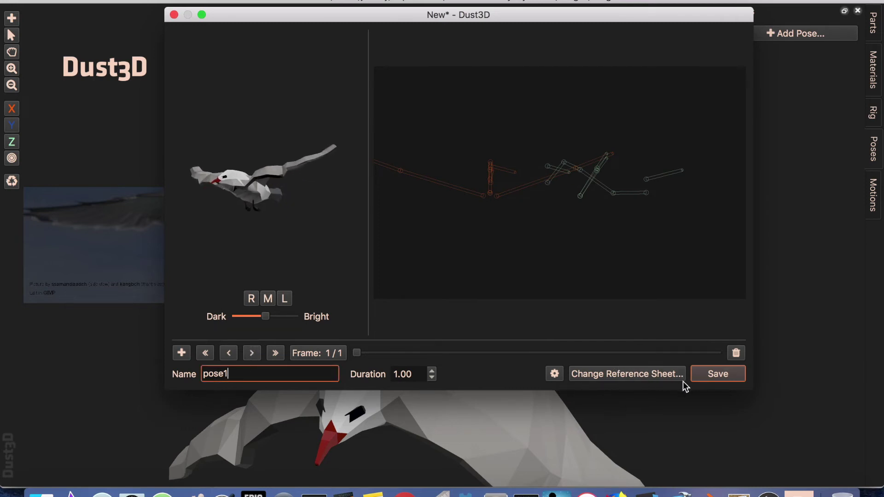
click(728, 375)
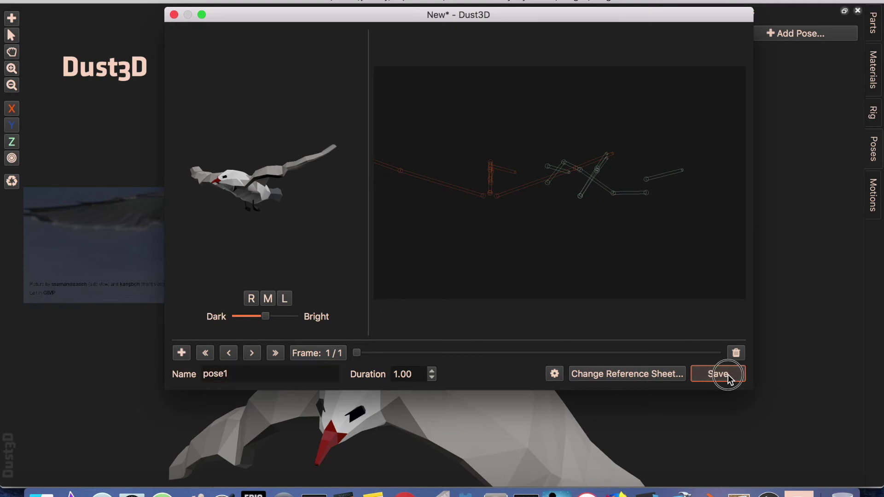
Step: Add a second pose from the seagull's default lowered-wing stance, name it pose2 and save it
click(174, 15)
click(825, 38)
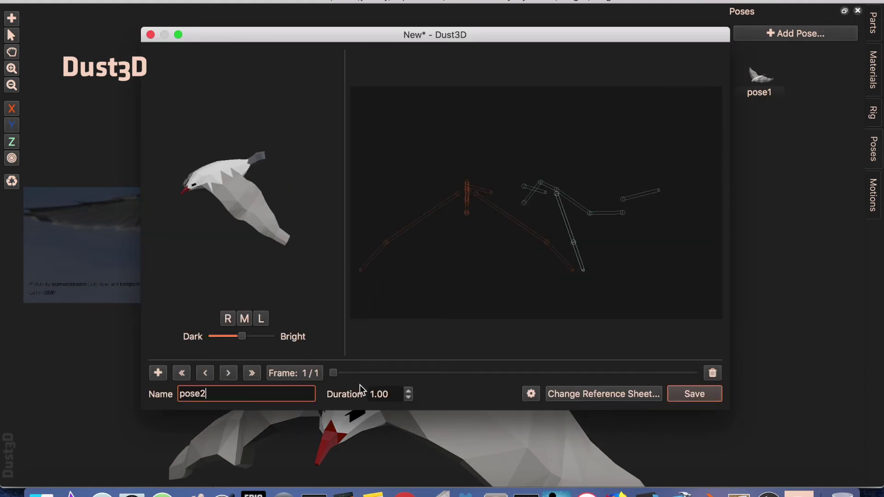
click(693, 397)
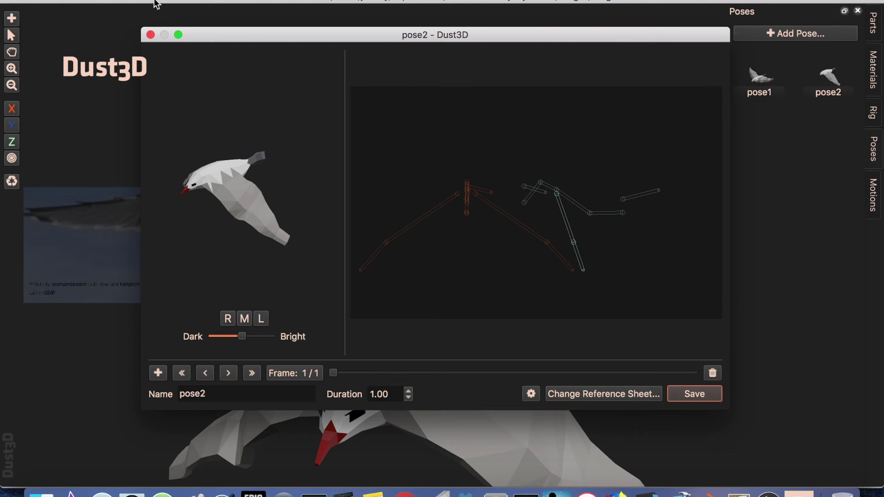
click(150, 35)
Step: Create a new motion whose timeline runs from pose1 to pose2 and back to pose1
click(874, 196)
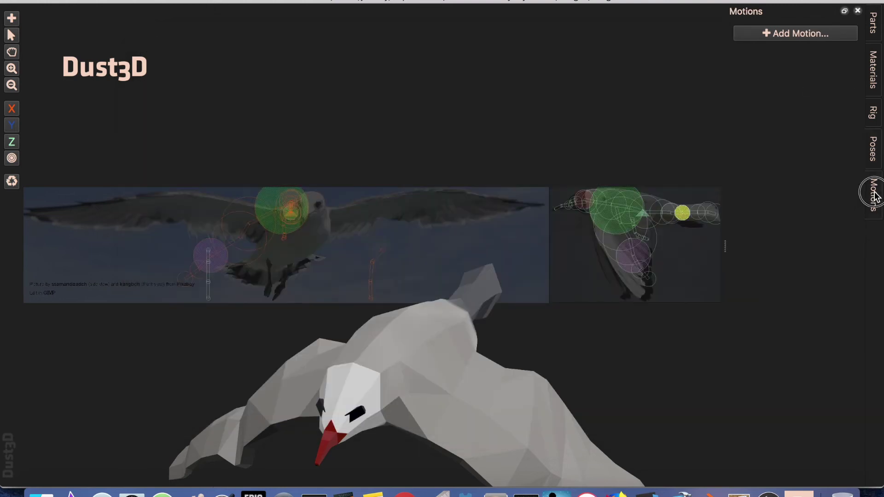
click(806, 30)
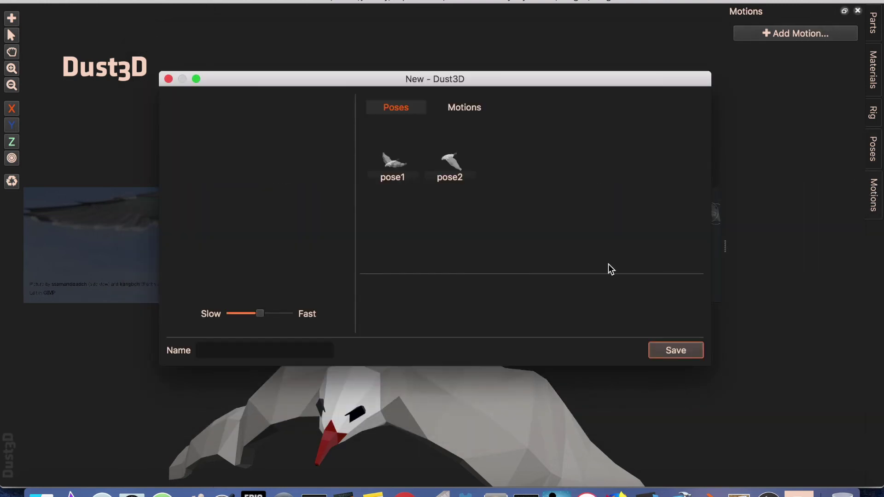
click(412, 138)
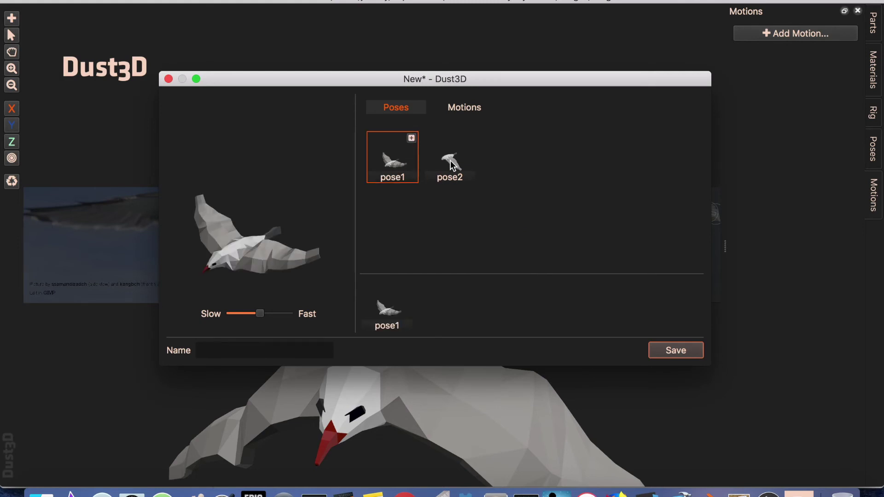
click(469, 139)
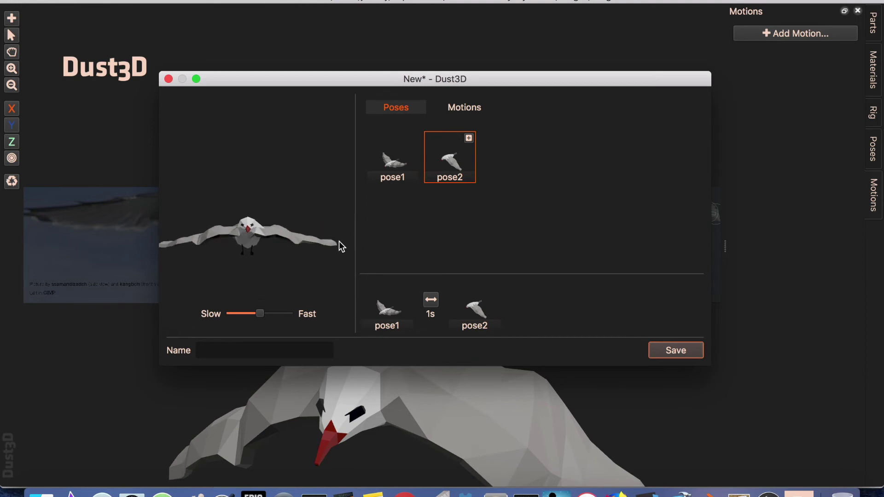
click(378, 164)
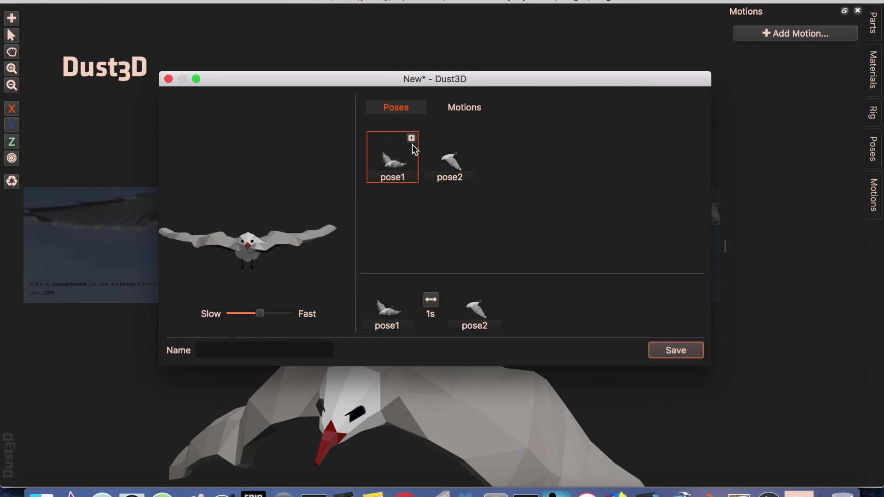
click(411, 139)
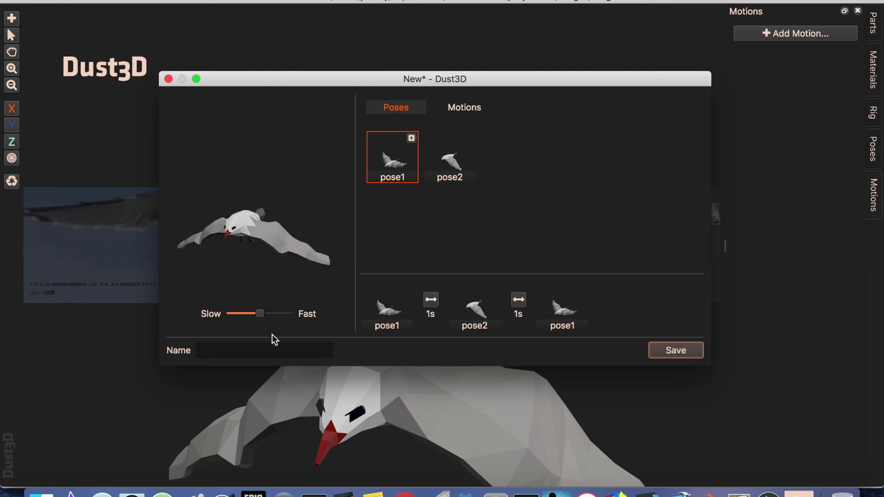
Step: Name the new motion fly, save it and close its editor
click(259, 351)
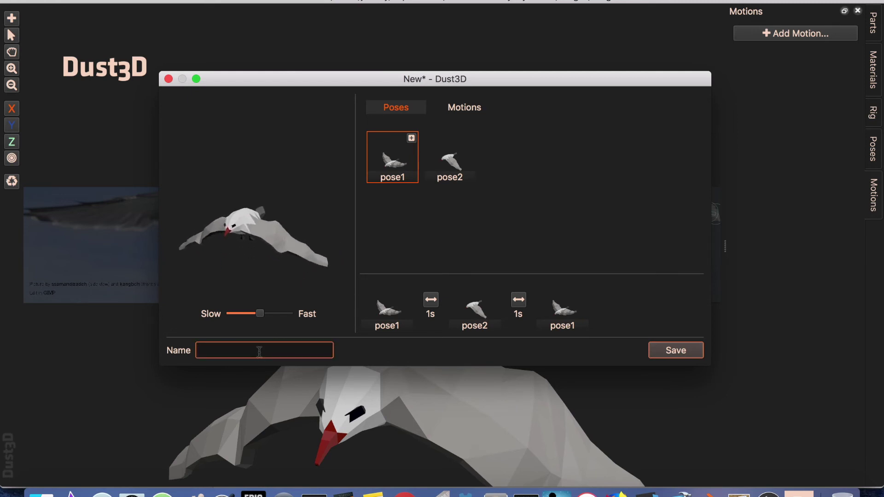
text(fly)
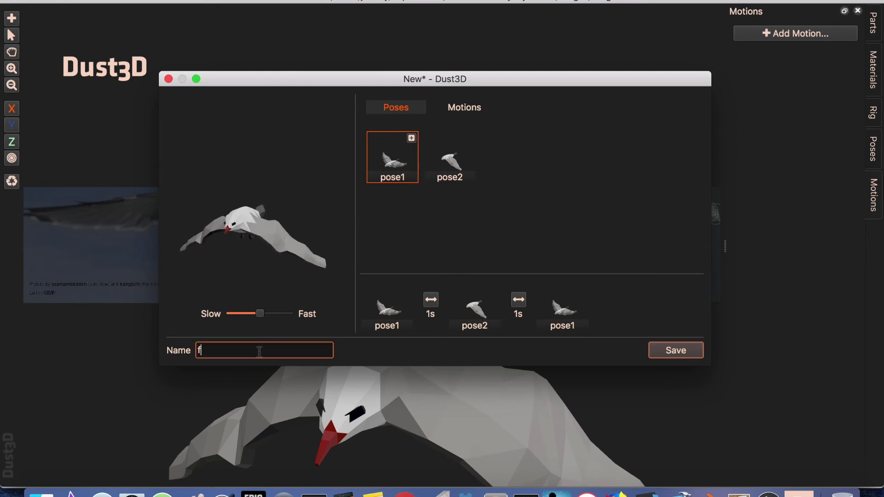
click(675, 351)
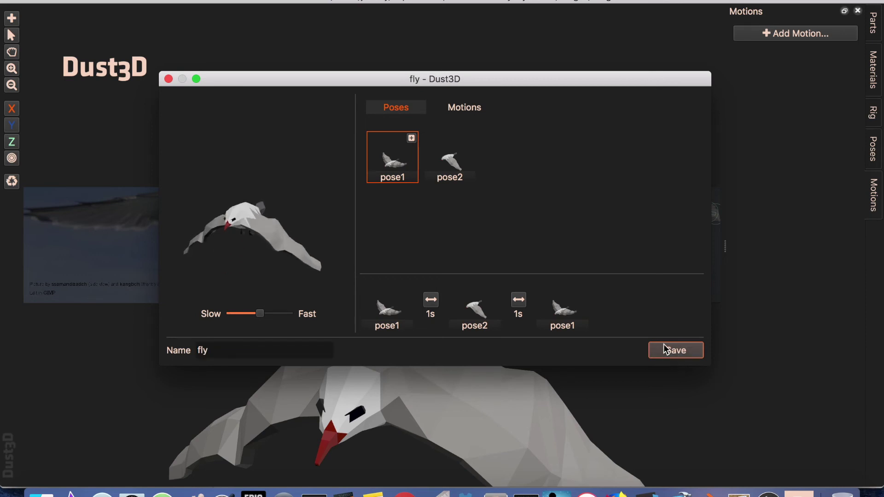
click(169, 79)
Step: Reopen pose1, lower its height adjustment scale and save the pose
click(876, 148)
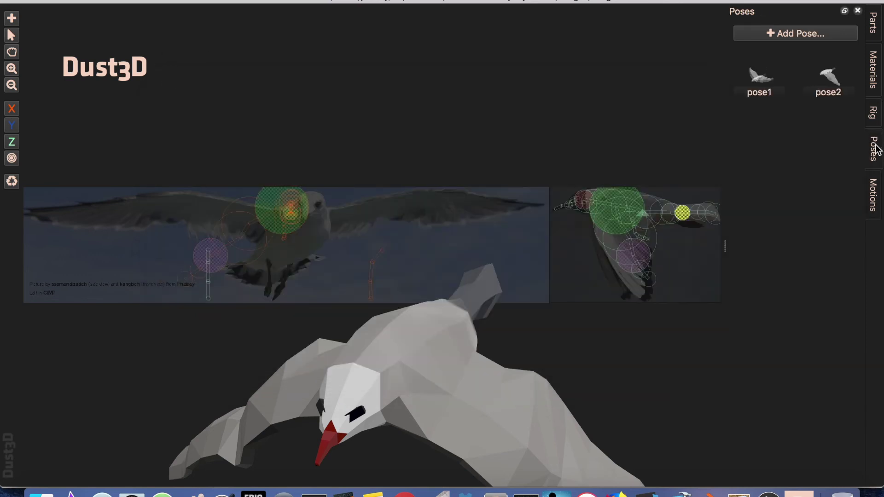
double_click(772, 92)
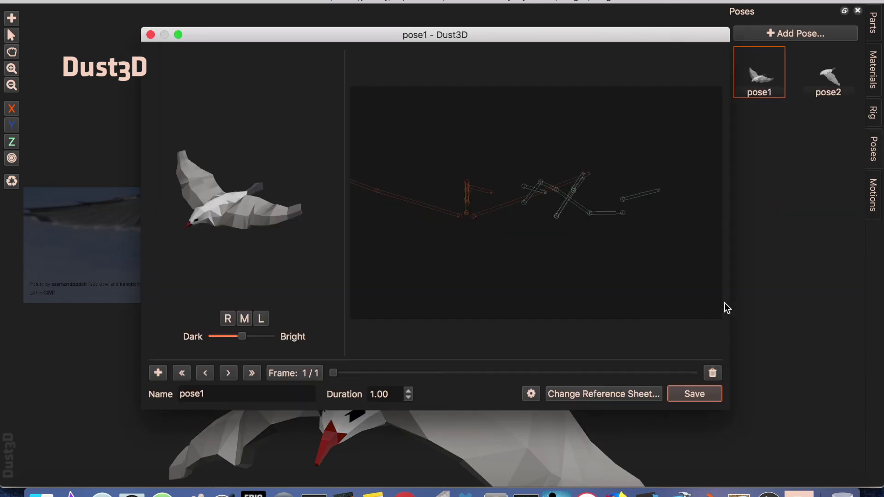
click(530, 392)
drag(625, 400, 594, 400)
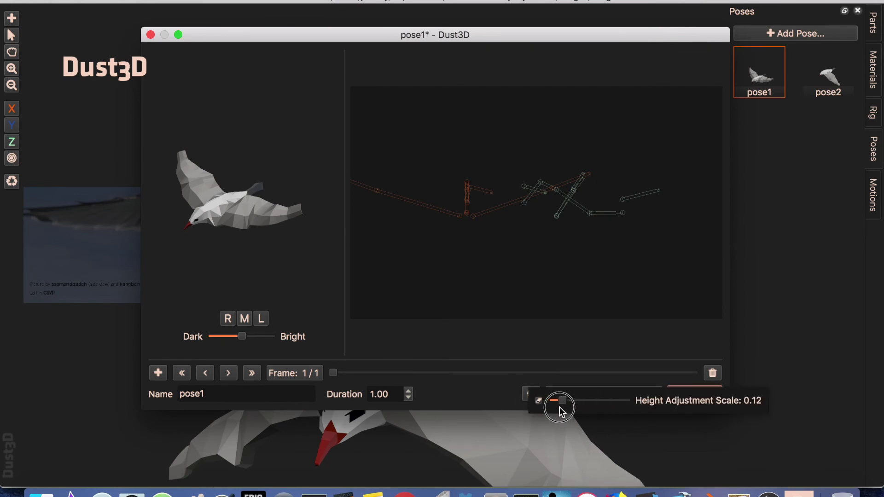
click(295, 217)
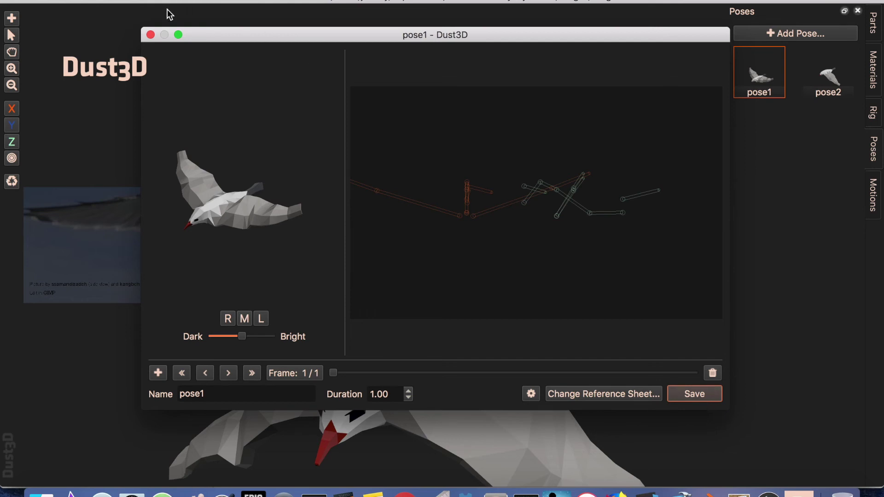
click(150, 35)
Step: Set the height adjustment scale of pose2 to 0.00 and save the pose
double_click(829, 76)
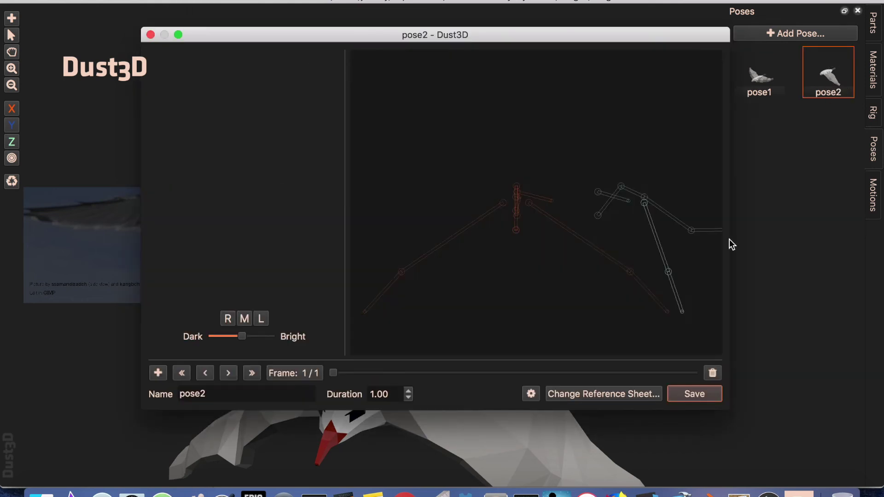
click(530, 393)
drag(621, 412, 554, 411)
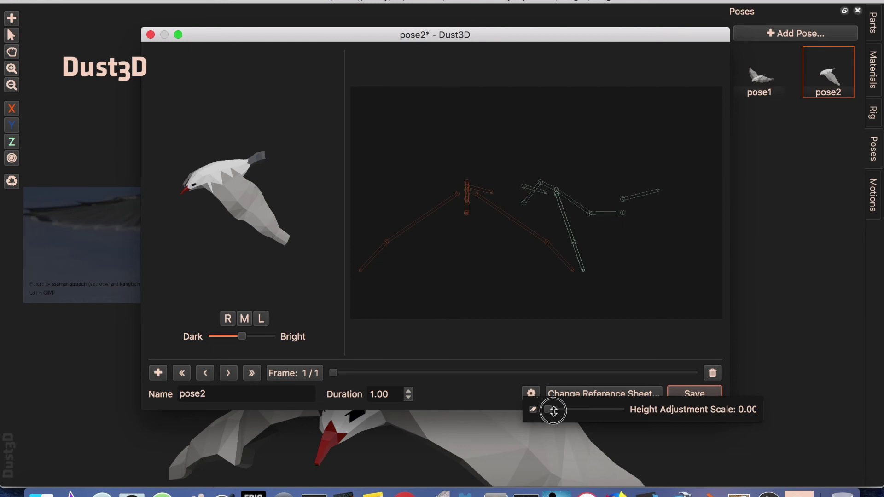
click(681, 393)
click(675, 392)
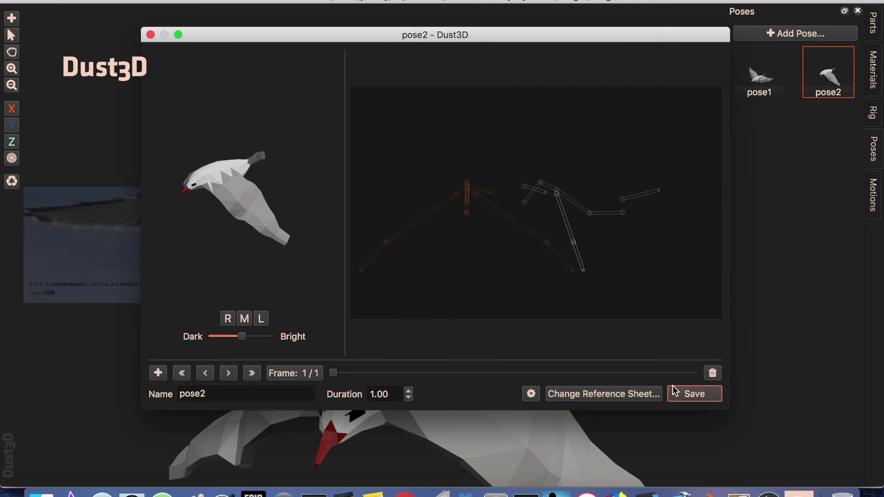
click(152, 36)
Step: Reopen the fly motion and set the duration of the transition from pose1 to pose2 to 0.3 seconds
click(876, 203)
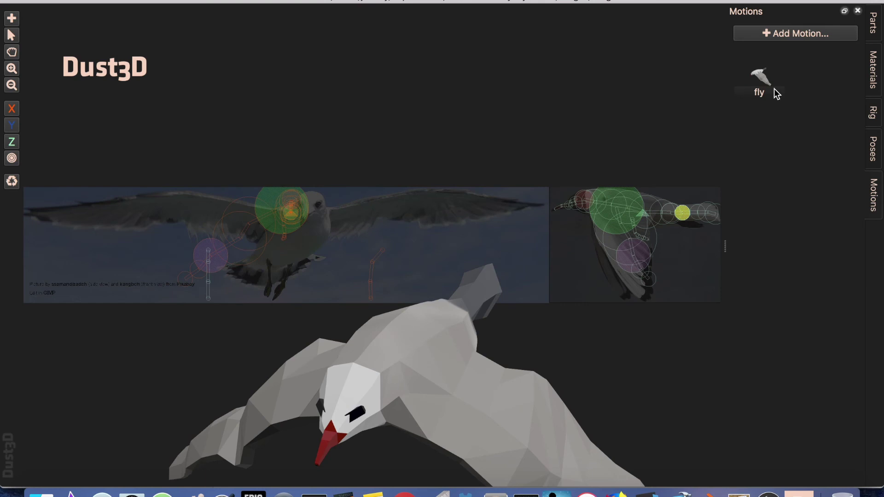
double_click(757, 81)
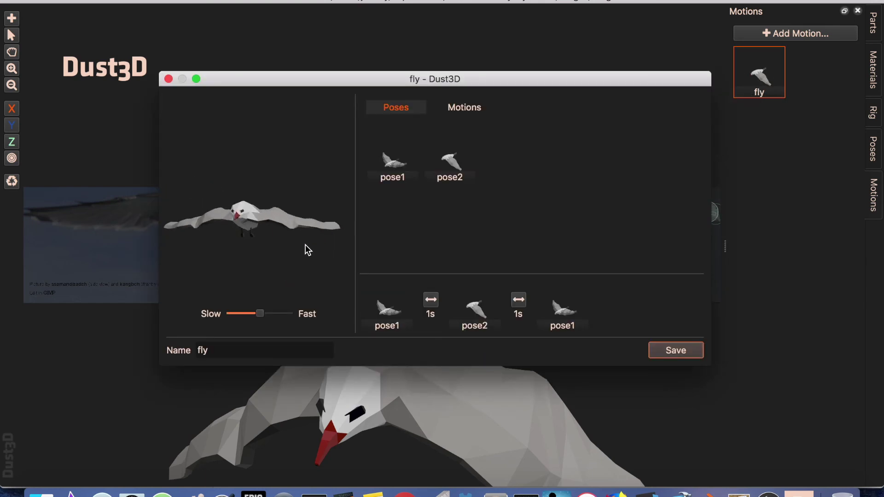
click(431, 300)
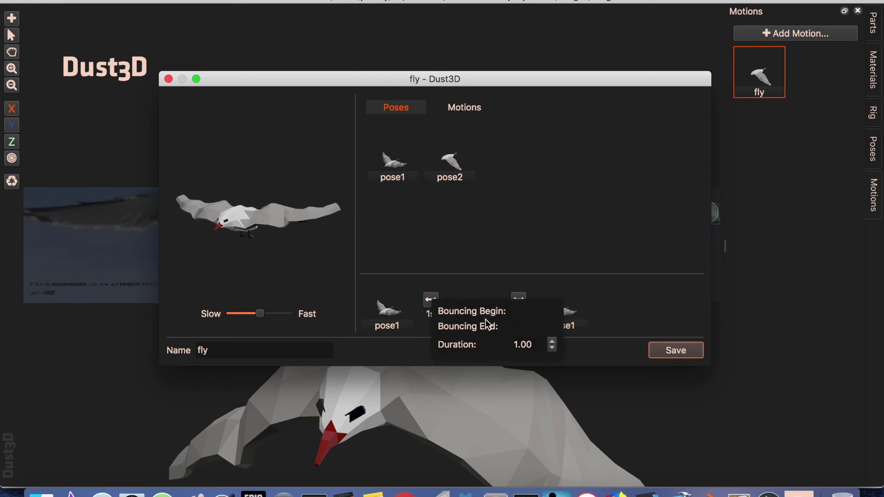
double_click(532, 353)
text(0.)
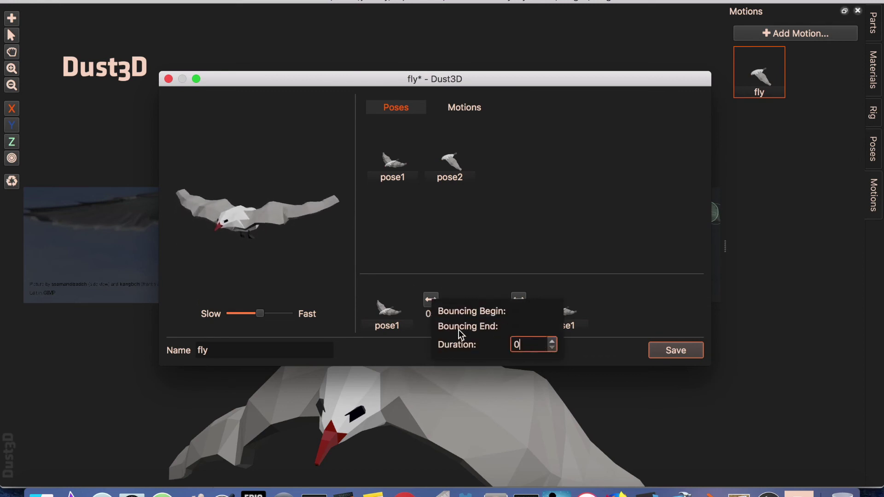
text(3)
click(548, 256)
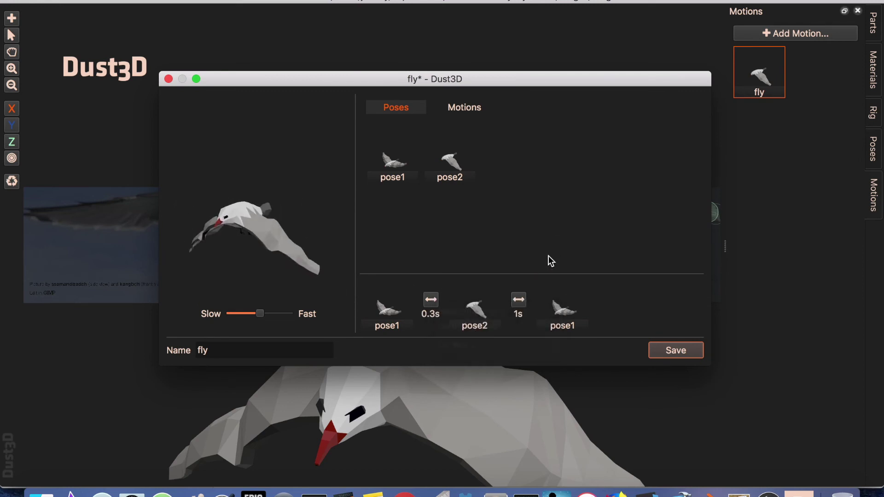
Step: Set the duration of the transition from pose2 back to pose1 to 0.5 seconds
click(519, 300)
double_click(567, 341)
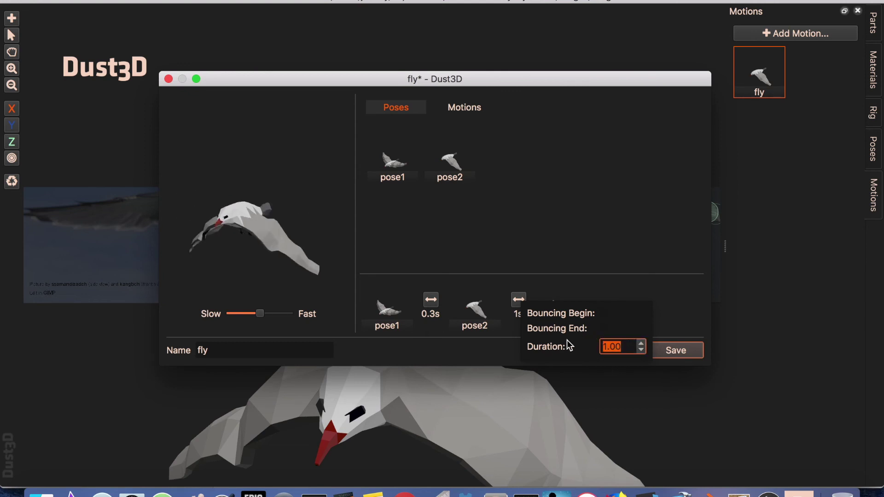
text(0.5)
click(588, 216)
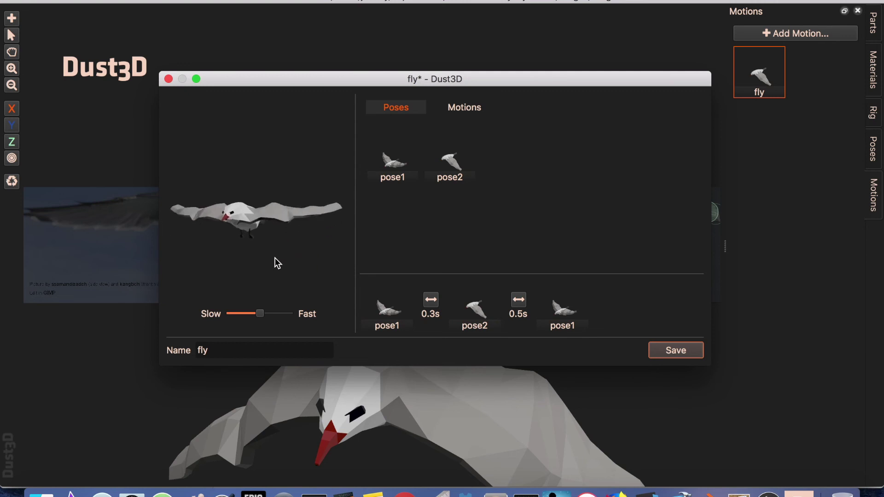
Step: Enable Bouncing Begin on the pose1 to pose2 transition and review the settings of the return transition
click(431, 300)
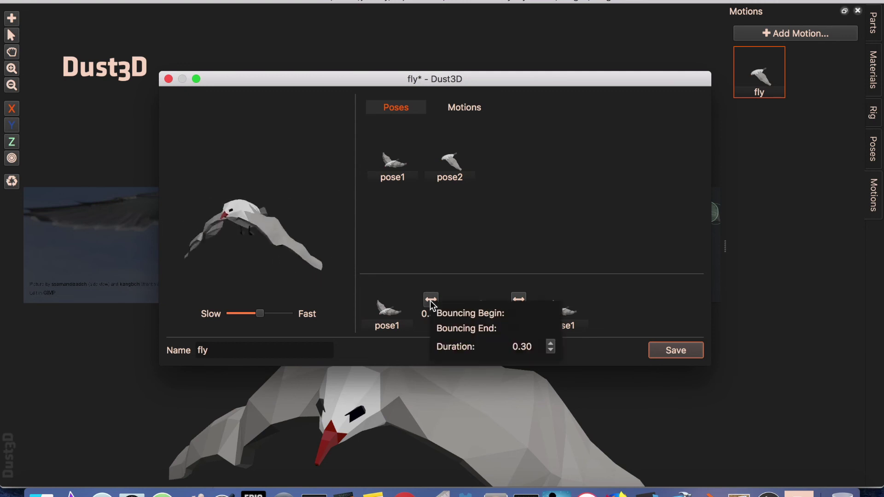
click(514, 313)
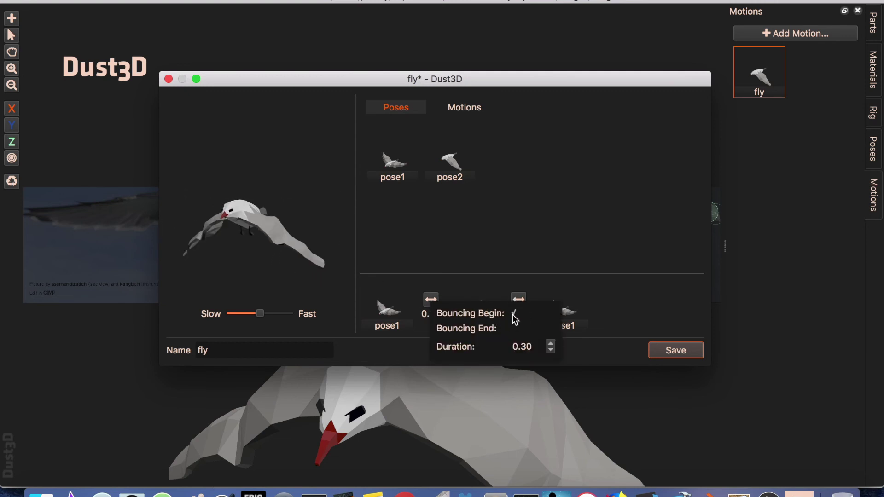
click(421, 256)
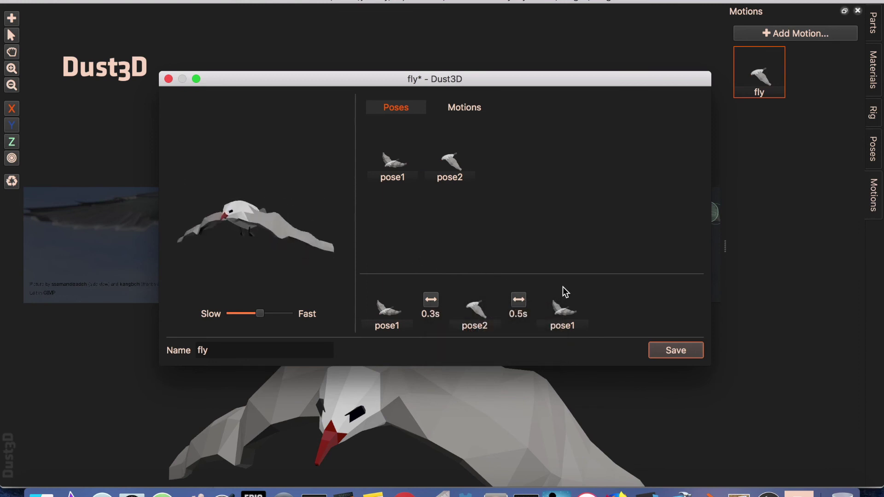
click(519, 300)
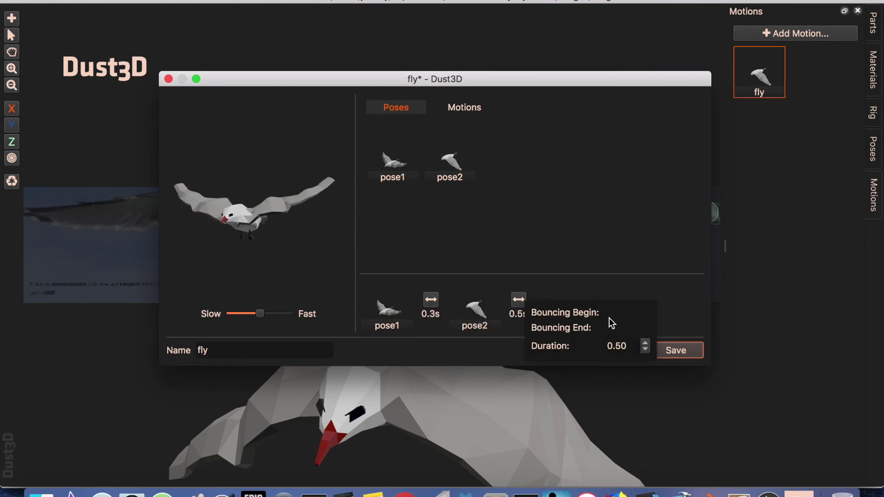
click(638, 246)
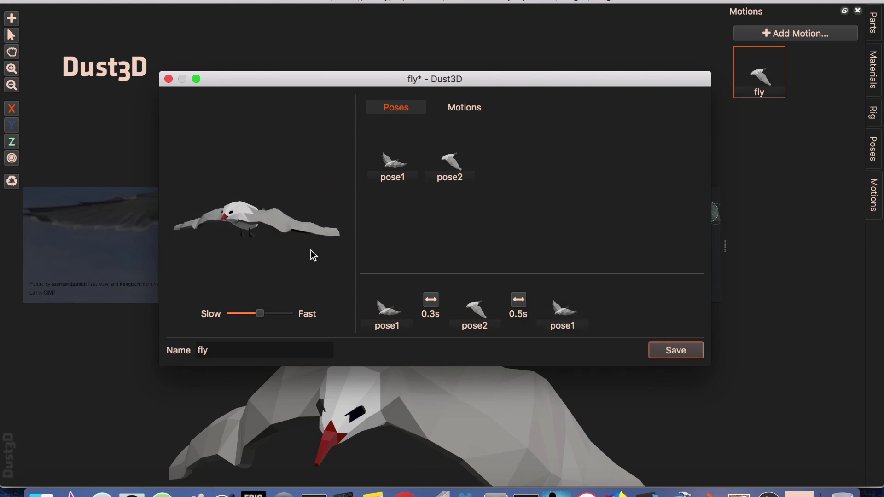
Step: Preview the fly motion at the slowest and fastest playback speeds and from a side angle
drag(256, 272, 473, 284)
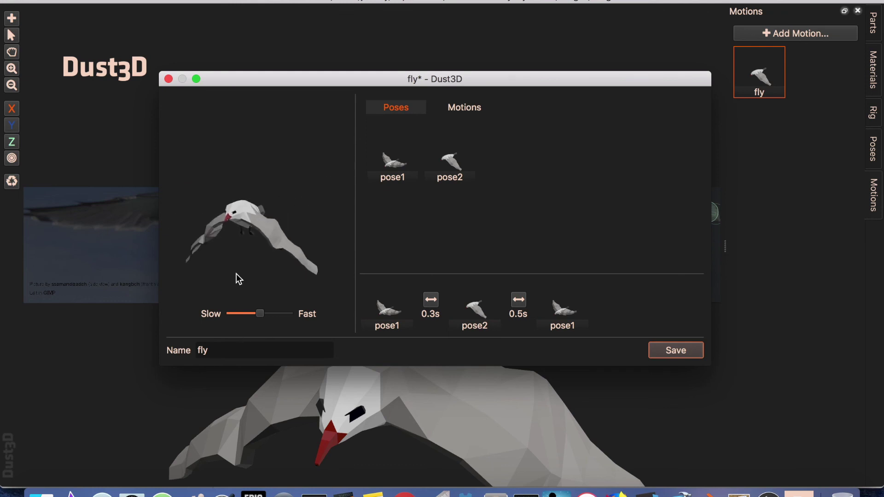
drag(256, 317, 157, 316)
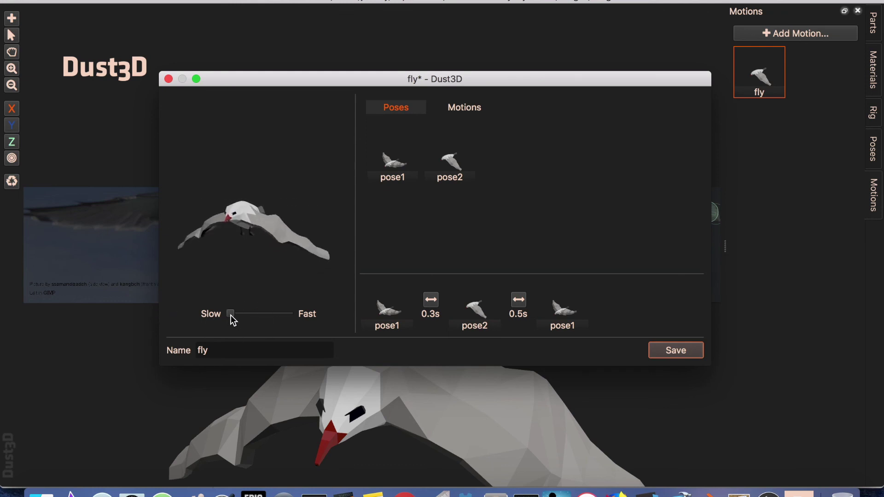
drag(231, 315, 328, 313)
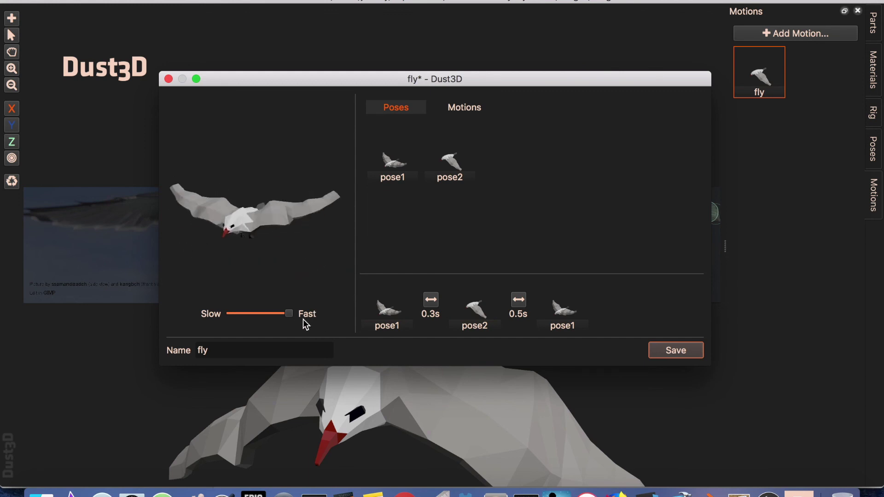
drag(268, 278, 235, 251)
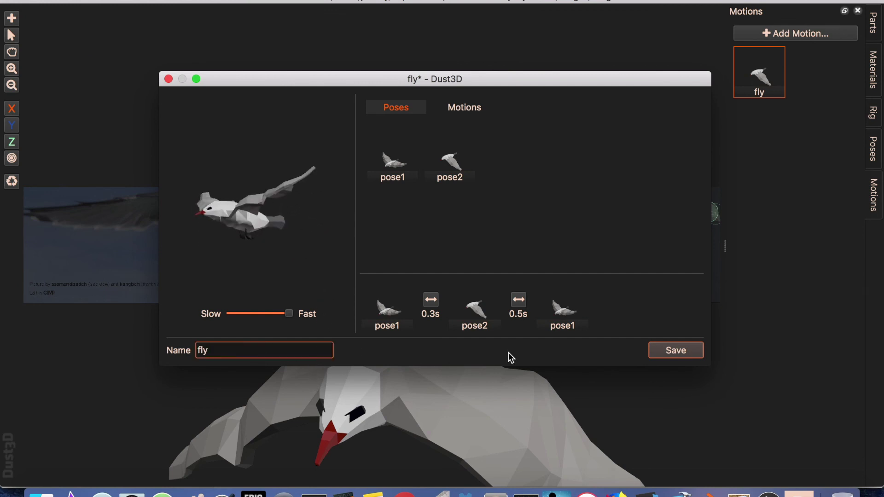
Step: Save the edited fly motion, close its editor and turn the seagull model to a side view
click(690, 354)
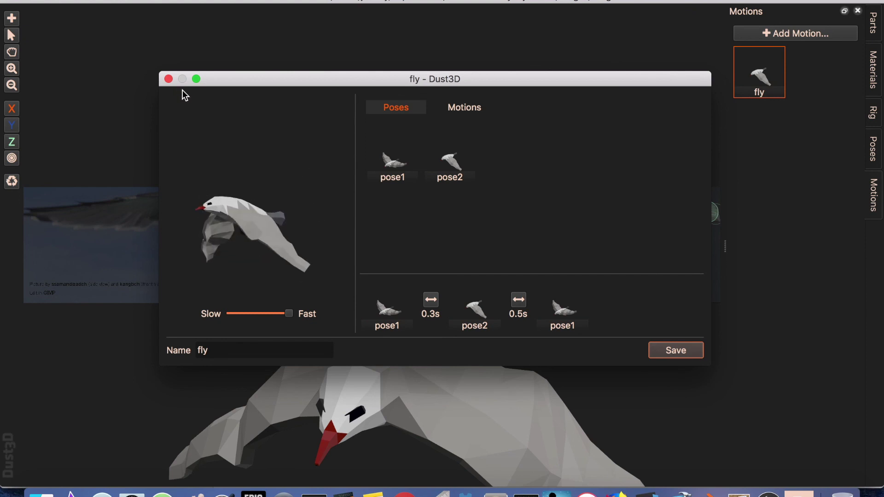
click(169, 78)
middle_drag(483, 338, 381, 158)
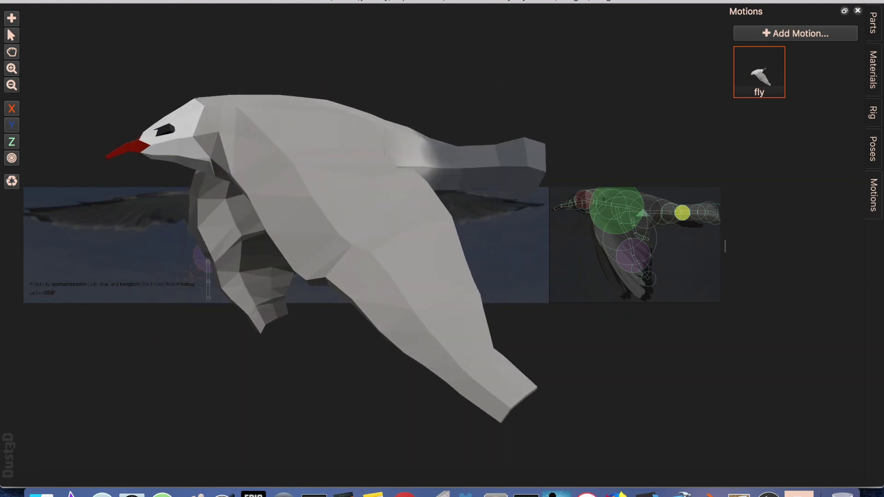